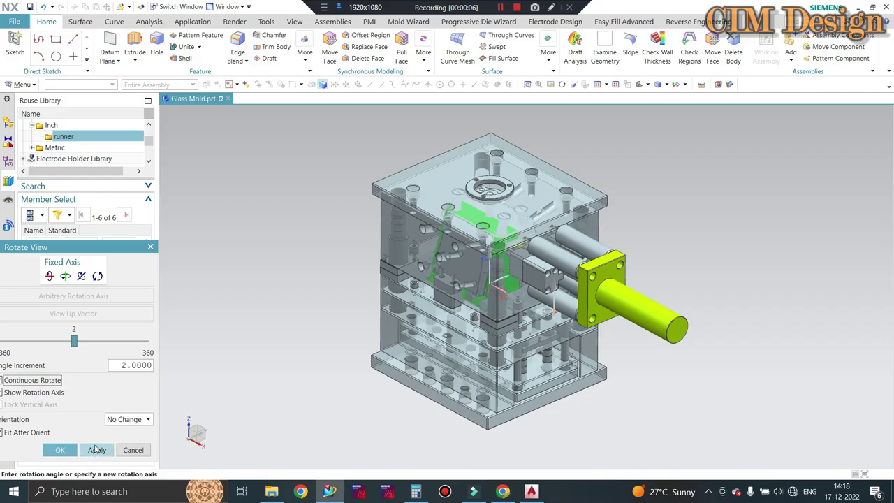
# Step: Switch from the intro slide to NX with the Glass Mold.prt assembly open
pyautogui.click(97, 450)
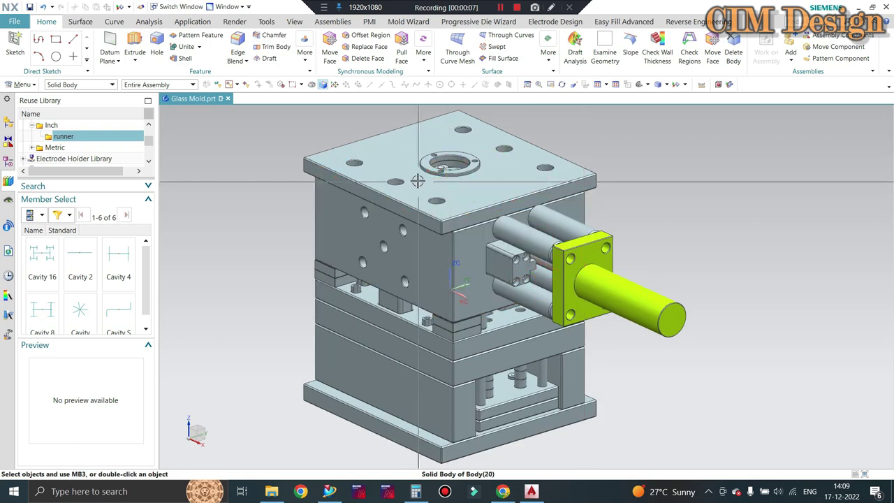
# Step: Orbit the mold and hide the top clamp and upper plates with Ctrl+B
pyautogui.moveTo(412, 183); pyautogui.dragTo(489, 257, button='middle')
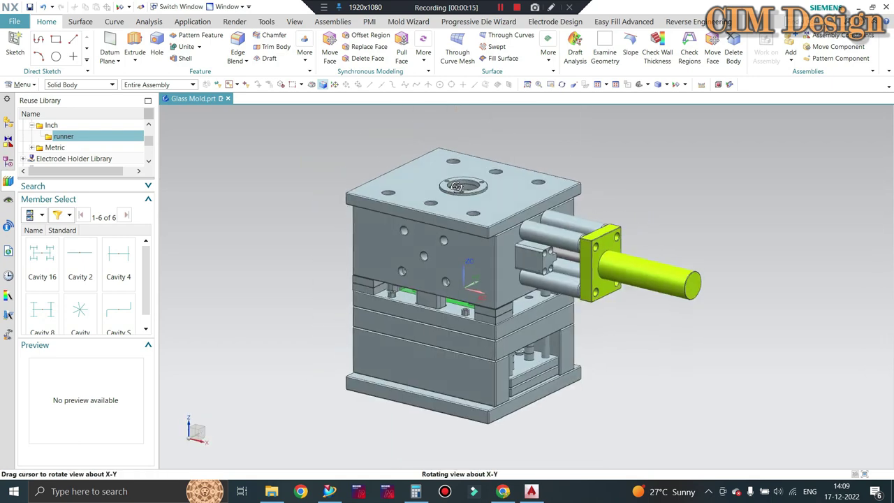
pyautogui.moveTo(488, 257); pyautogui.dragTo(422, 211, button='middle')
pyautogui.click(422, 211)
pyautogui.hotkey('ctrl', 'b')
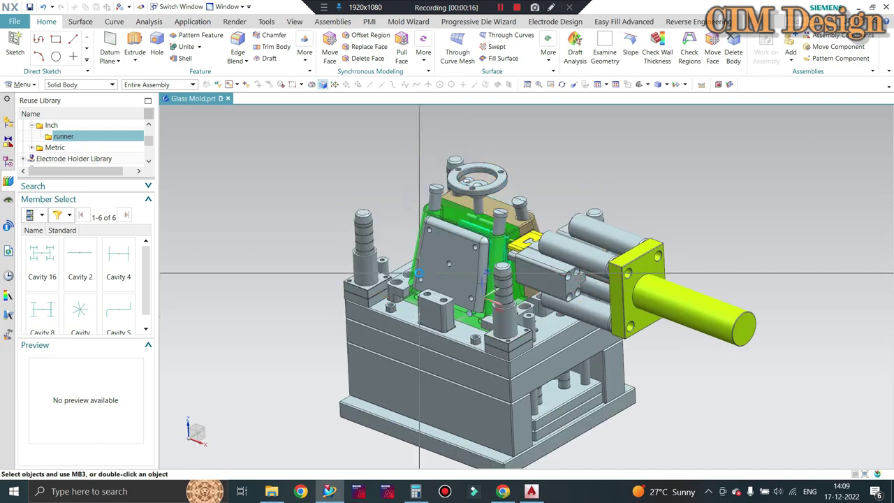
# Step: Inspect the exposed cavity, then bring the AutoCAD cooling-time drawing forward
pyautogui.moveTo(448, 271)
pyautogui.mouseDown(button='middle')
pyautogui.moveTo(424, 241)
pyautogui.moveTo(426, 262)
pyautogui.moveTo(422, 232)
pyautogui.moveTo(417, 273)
pyautogui.moveTo(427, 274)
pyautogui.mouseUp(button='middle')
pyautogui.scroll(3, 431, 269)
pyautogui.scroll(3, 430, 269)
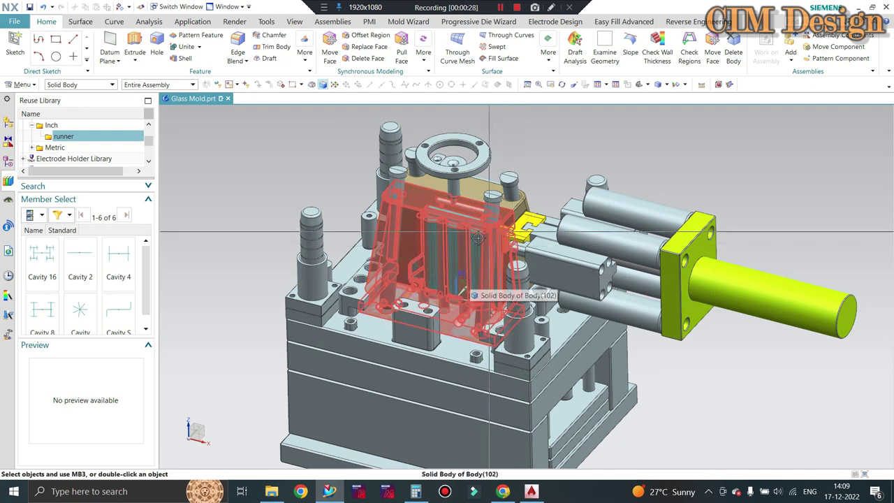
pyautogui.scroll(-2, 468, 240)
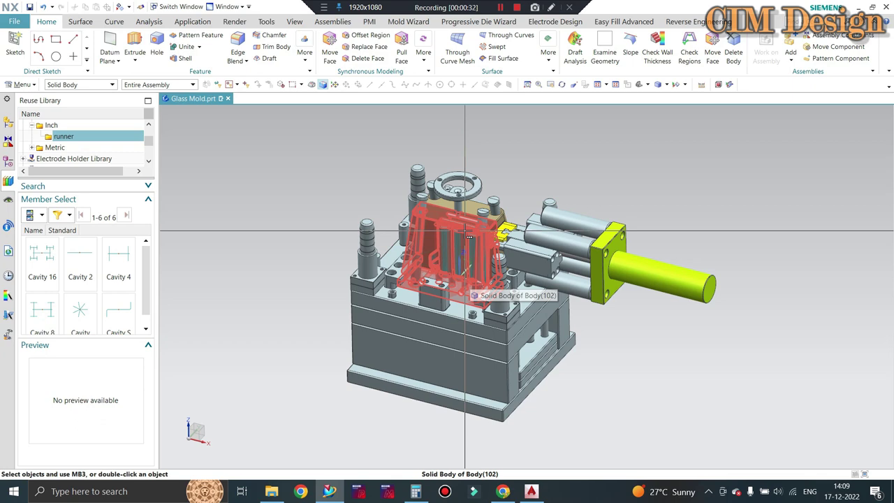
pyautogui.scroll(2, 467, 235)
pyautogui.moveTo(467, 235); pyautogui.dragTo(434, 274, button='middle')
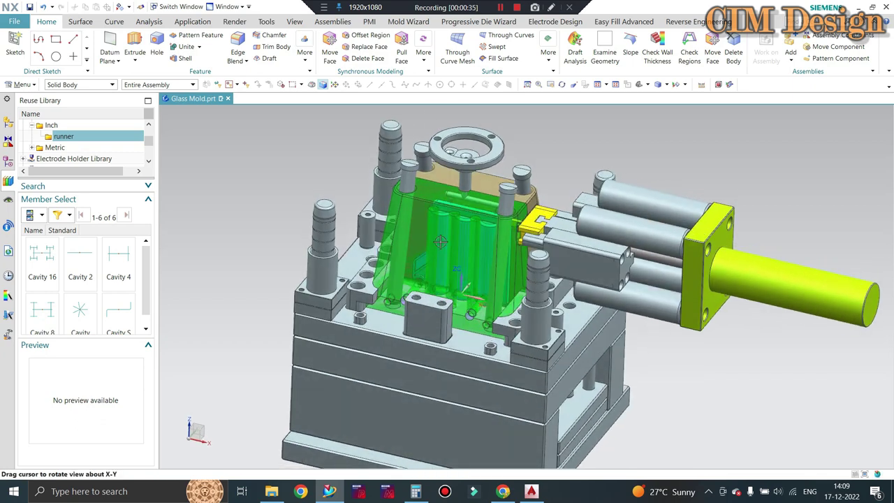
pyautogui.scroll(-2, 439, 248)
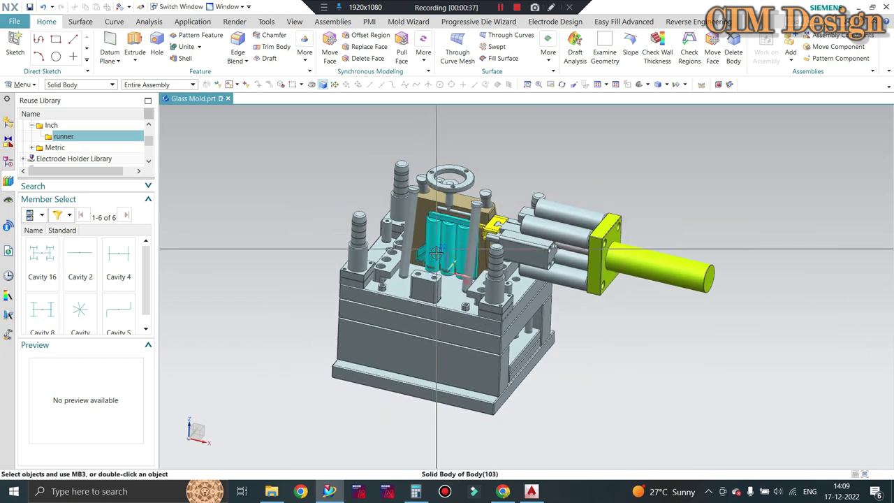
pyautogui.click(531, 491)
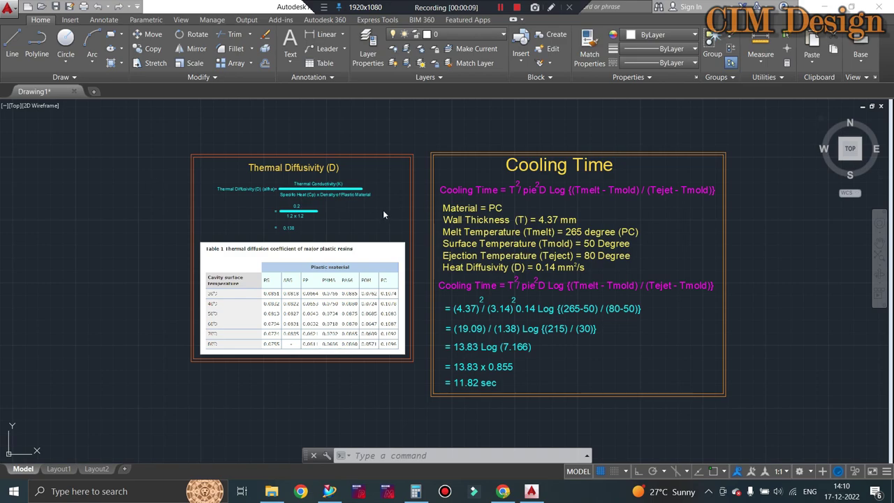
# Step: Zoom around the AutoCAD Cooling Time panel, then switch to the browser
pyautogui.scroll(2, 353, 203)
pyautogui.scroll(-2, 316, 209)
pyautogui.scroll(2, 316, 208)
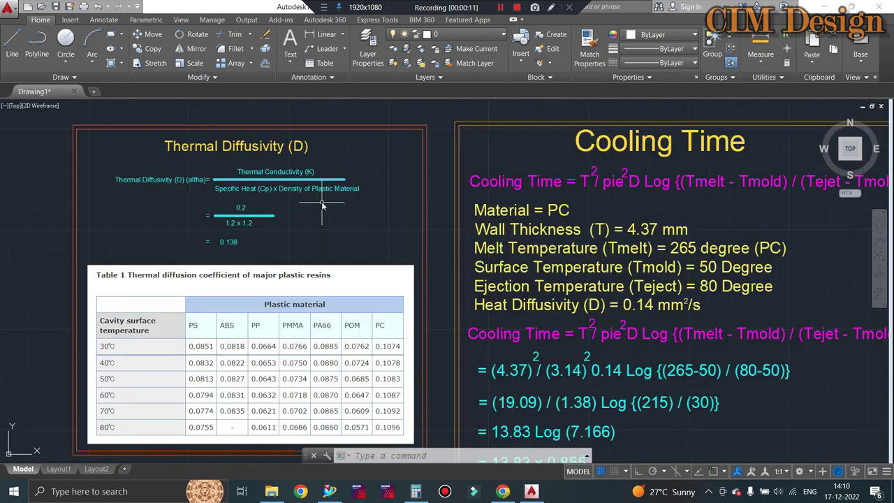
pyautogui.scroll(-2, 322, 204)
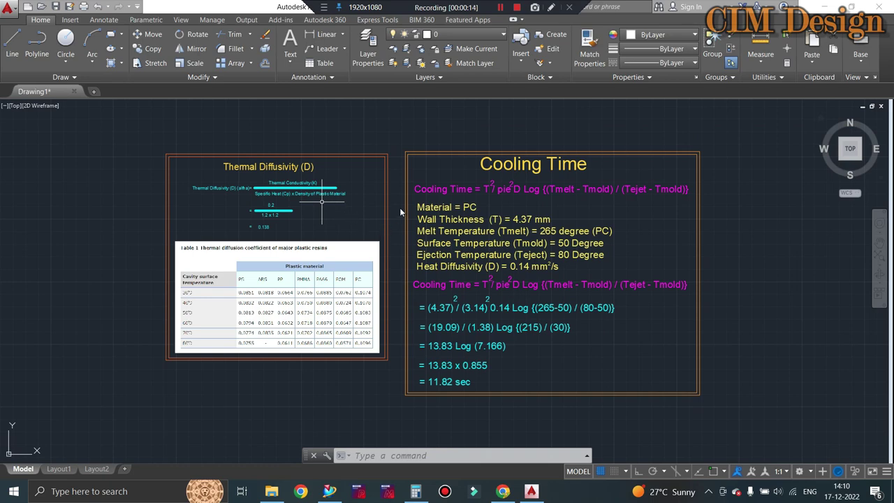
pyautogui.scroll(2, 400, 212)
pyautogui.scroll(-2, 395, 205)
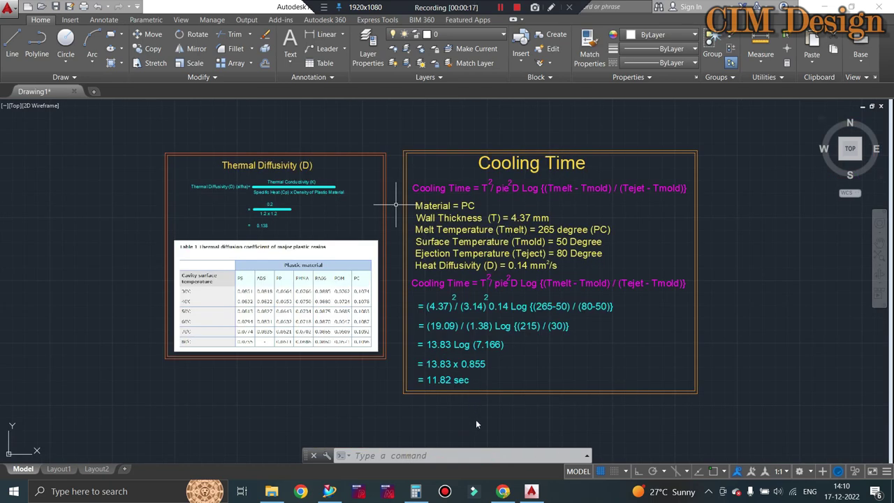
pyautogui.click(502, 492)
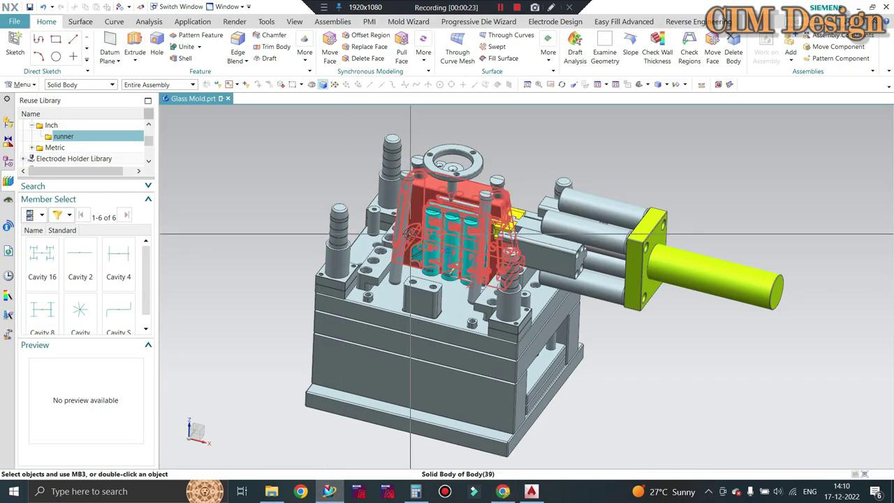
# Step: Return to NX and orbit the mold with its upper plates hidden
pyautogui.moveTo(426, 265); pyautogui.dragTo(461, 271, button='middle')
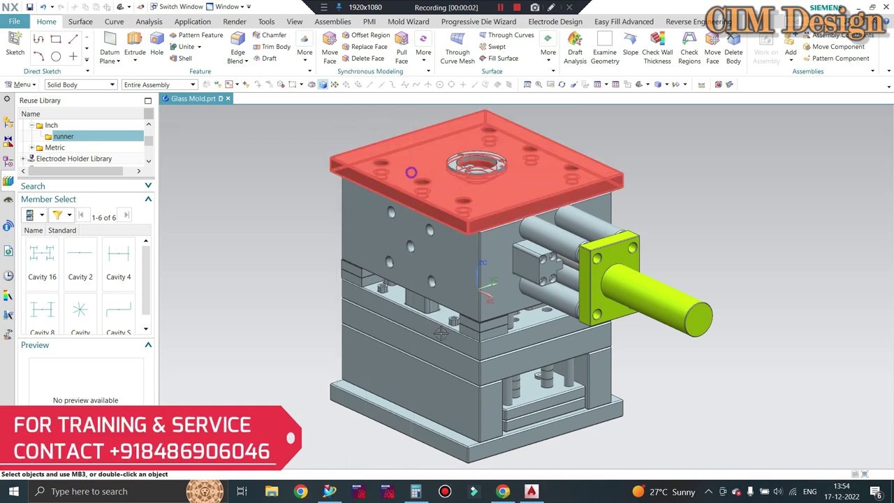
# Step: Hide the top clamp plate, cavity plates and green insert to reveal the part
pyautogui.hotkey('ctrl', 'b')
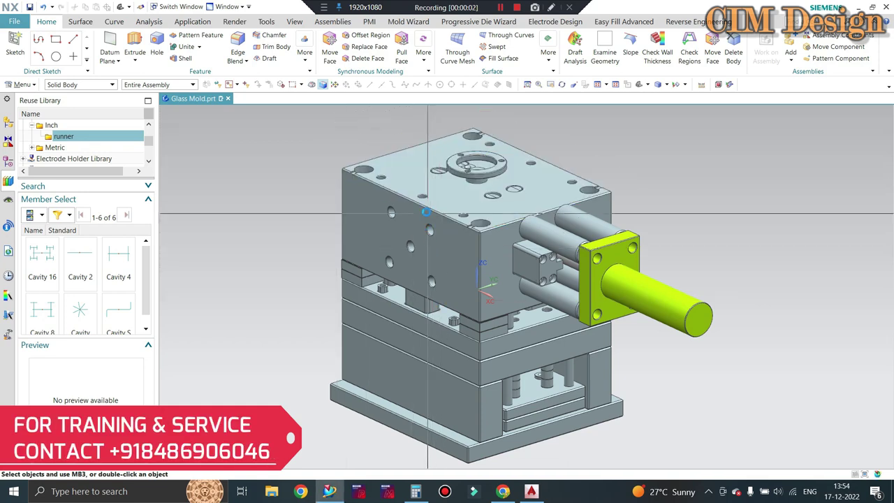
pyautogui.hotkey('ctrl', 'b')
pyautogui.scroll(3, 461, 233)
pyautogui.hotkey('ctrl', 'b')
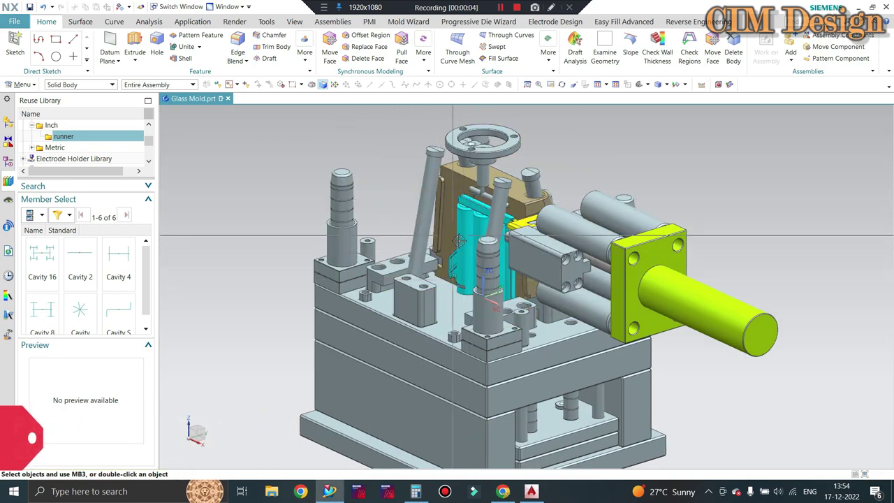
pyautogui.scroll(2, 465, 236)
pyautogui.scroll(-4, 468, 239)
# Step: Hide everything except the cyan molded part and show it in front view
pyautogui.hotkey('ctrl', 'b')
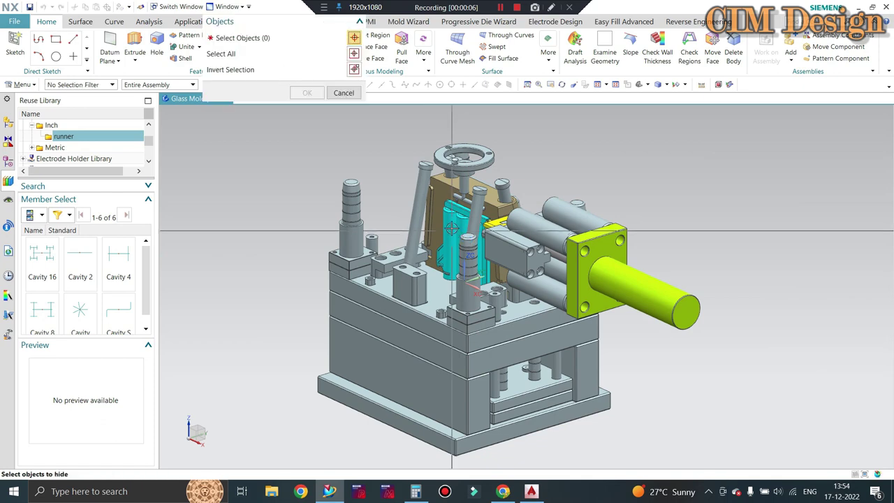
pyautogui.click(464, 241)
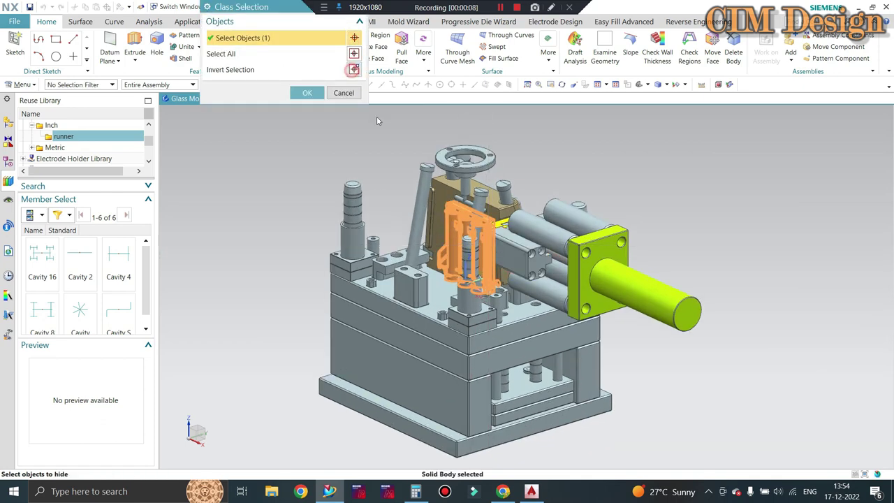
pyautogui.middleClick(503, 235)
pyautogui.scroll(2, 502, 233)
pyautogui.scroll(2, 441, 242)
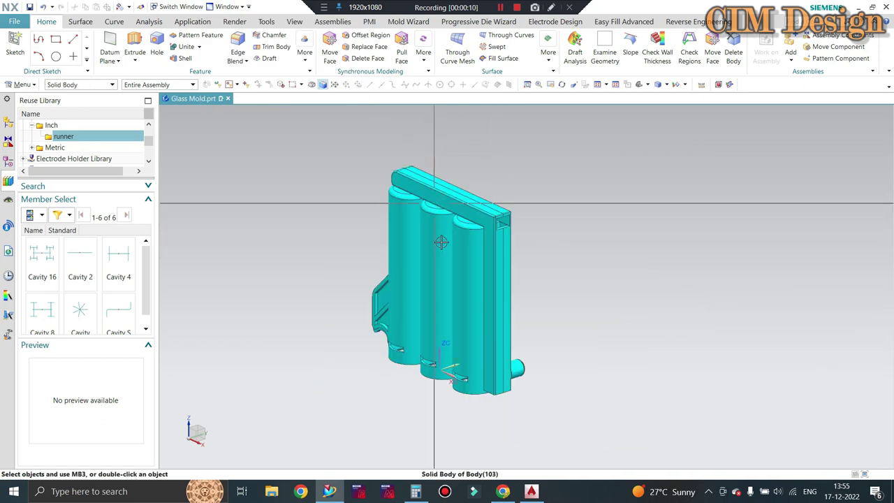
pyautogui.moveTo(442, 242)
pyautogui.mouseDown(button='middle')
pyautogui.moveTo(519, 299)
pyautogui.moveTo(618, 299)
pyautogui.mouseUp(button='middle')
pyautogui.press('F8')
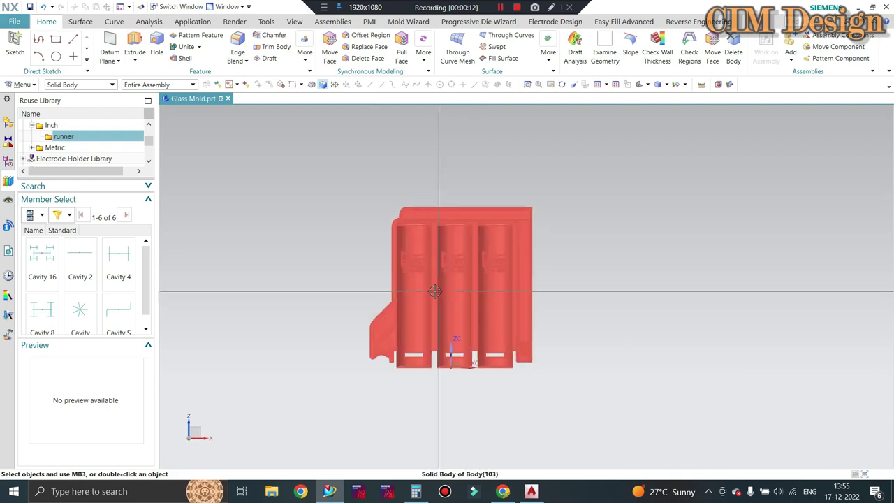
# Step: Glance at the browser, then orbit the isolated part to a 3-D angle
pyautogui.click(504, 492)
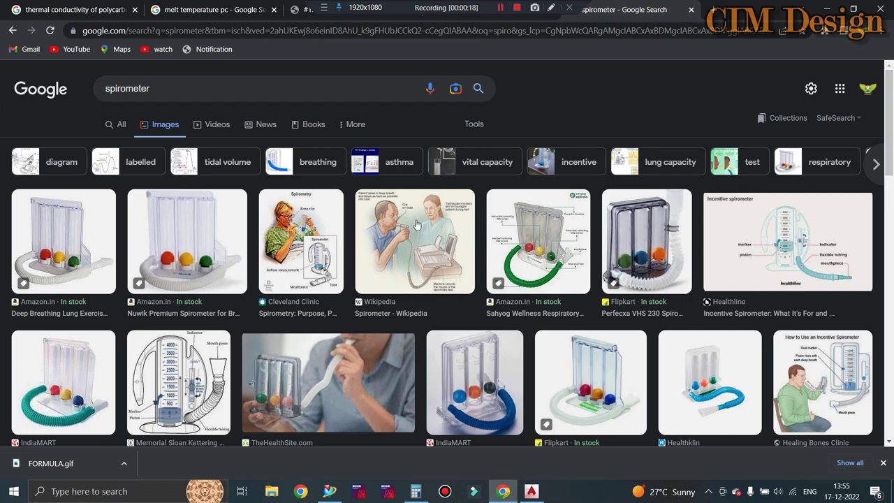
pyautogui.click(824, 9)
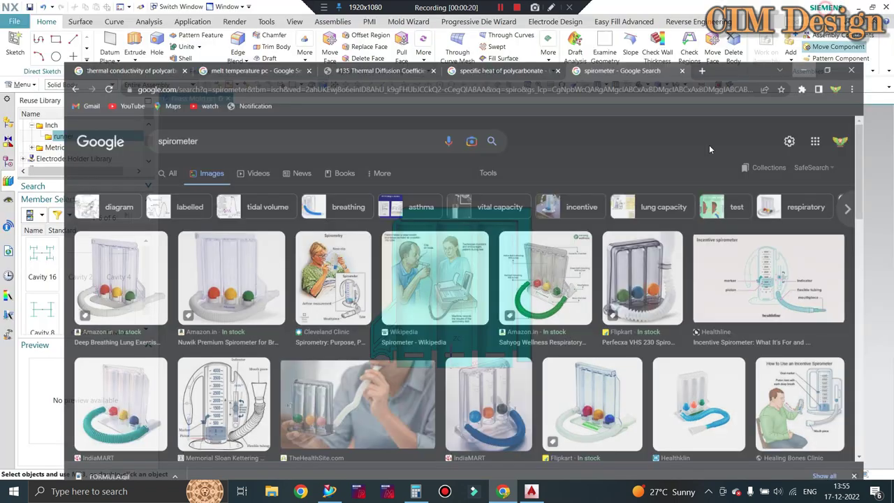
pyautogui.moveTo(509, 284); pyautogui.dragTo(470, 253, button='middle')
# Step: Assign Polycarbonate from the library materials to the cyan molded part
pyautogui.scroll(3, 469, 253)
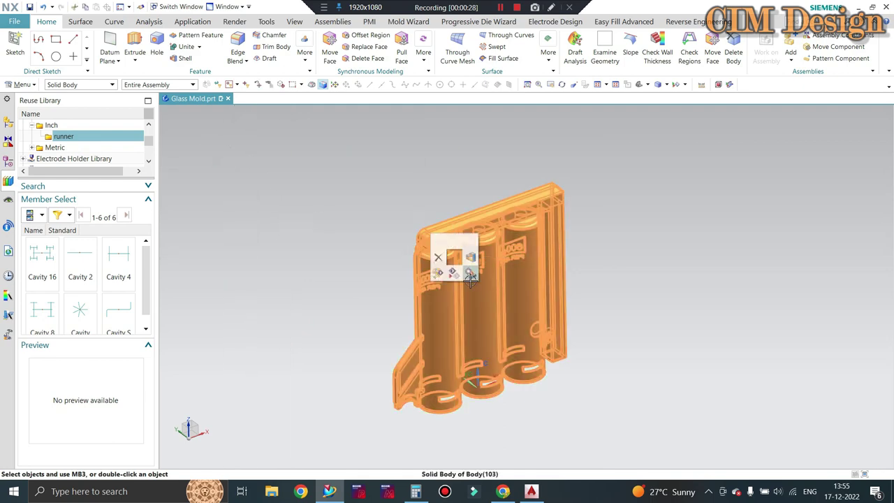
pyautogui.hotkey('ctrl', 'shift', 'm')
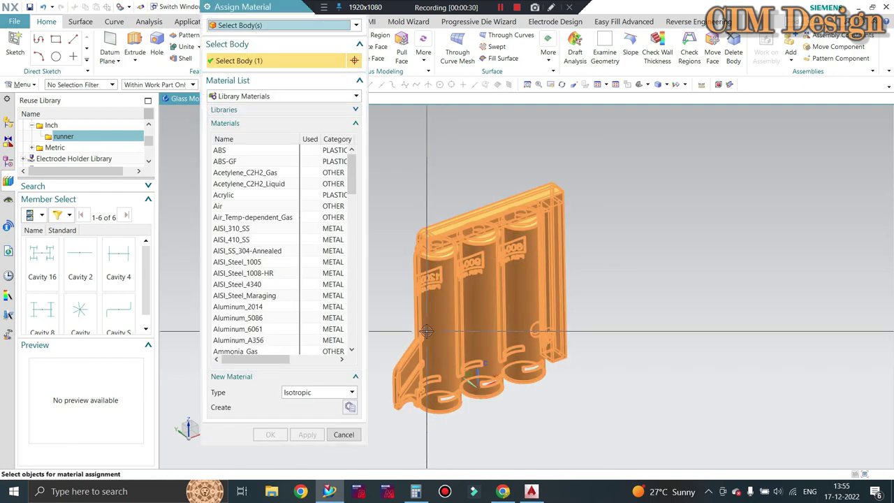
pyautogui.scroll(-6, 293, 302)
pyautogui.scroll(-3, 295, 298)
pyautogui.scroll(-6, 297, 296)
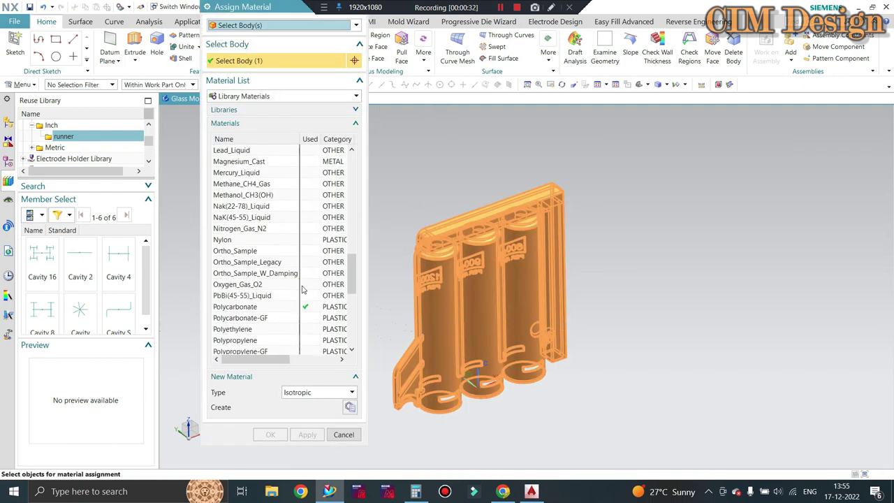
pyautogui.scroll(-2, 300, 292)
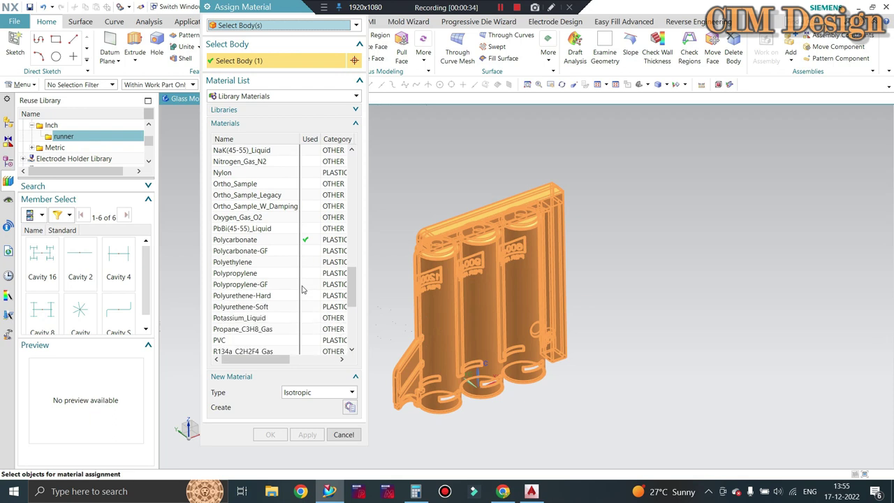
pyautogui.click(256, 240)
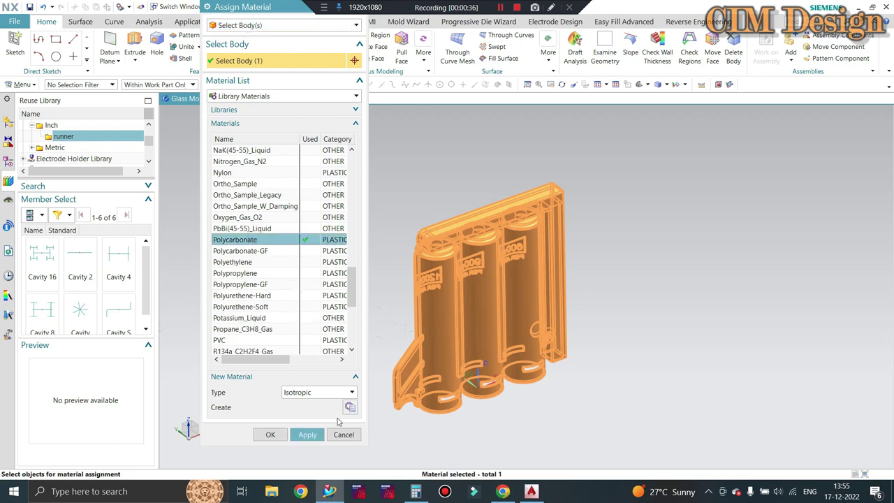
pyautogui.click(312, 440)
pyautogui.click(344, 436)
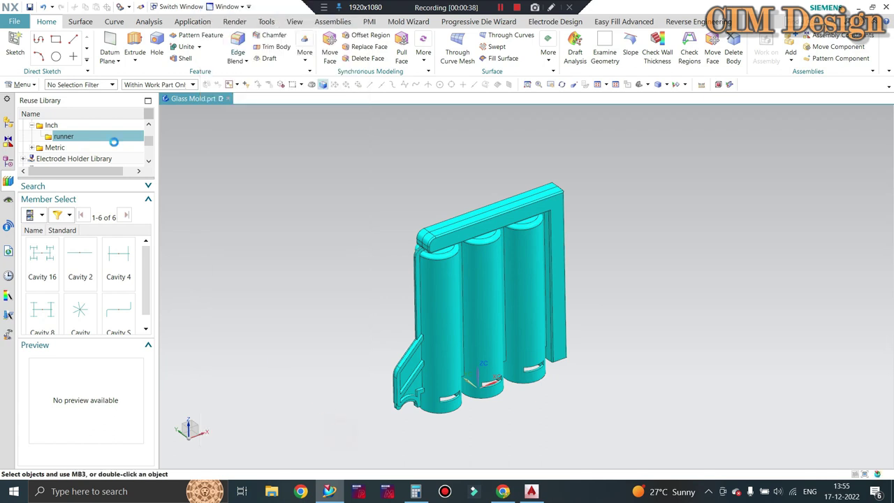
pyautogui.click(21, 85)
# Step: Measure the part body and read its mass as 0.096505 kg
pyautogui.click(43, 205)
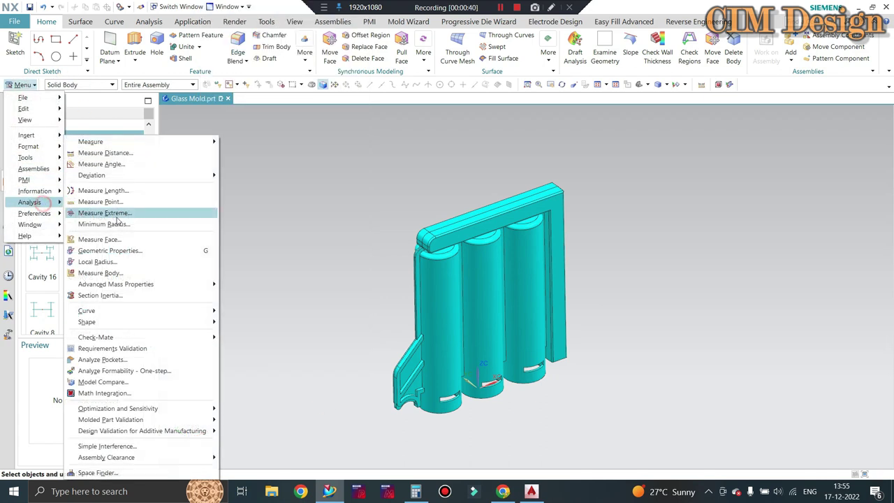
pyautogui.click(116, 273)
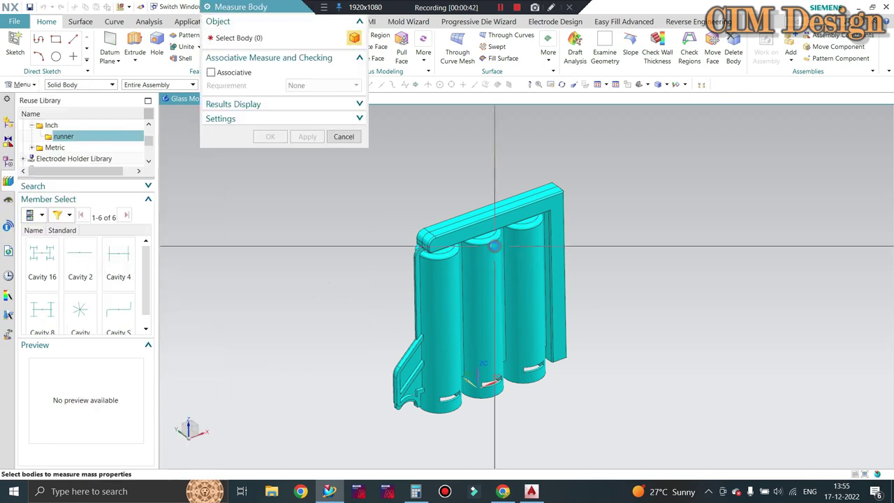
pyautogui.click(563, 279)
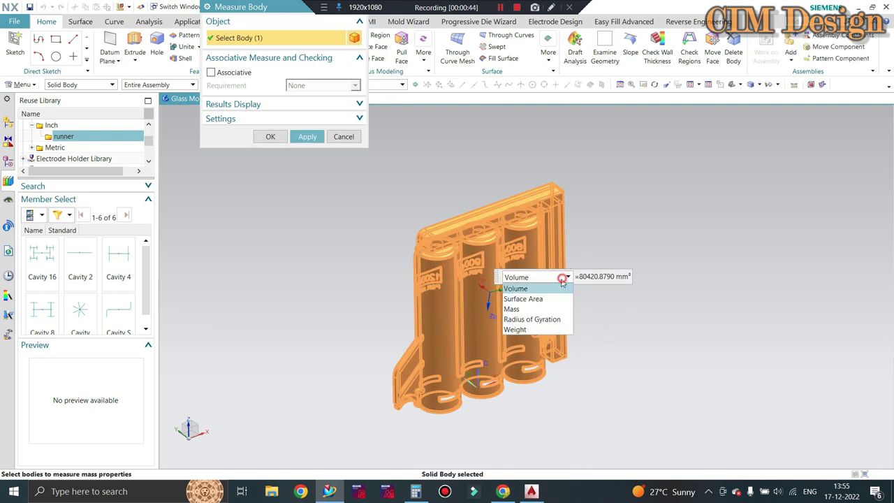
pyautogui.click(521, 310)
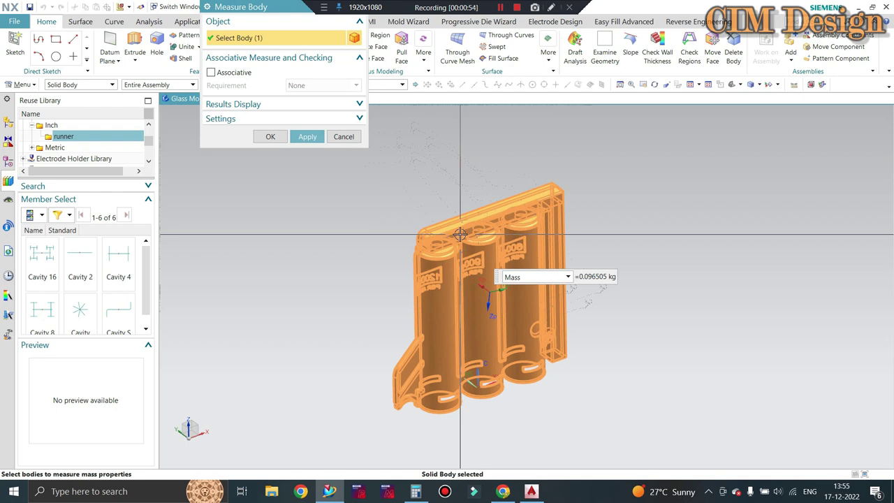
pyautogui.click(343, 136)
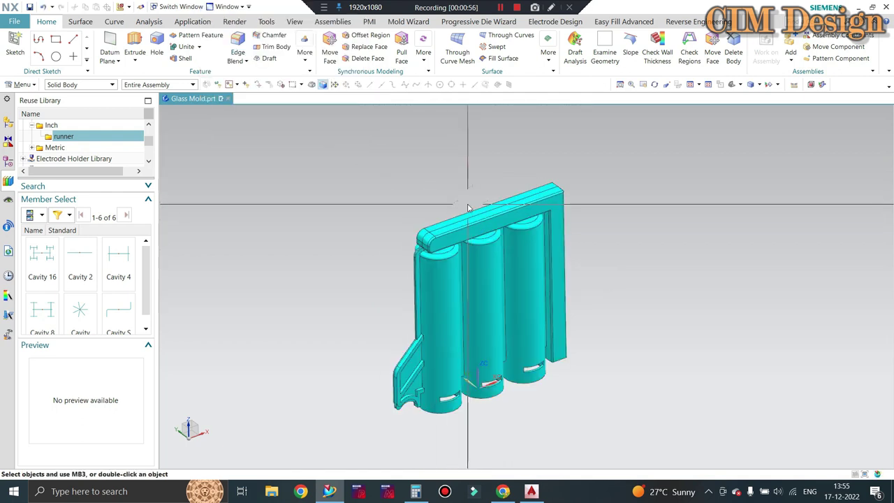
pyautogui.moveTo(467, 208)
pyautogui.mouseDown(button='middle')
pyautogui.moveTo(447, 187)
pyautogui.moveTo(461, 202)
pyautogui.mouseUp(button='middle')
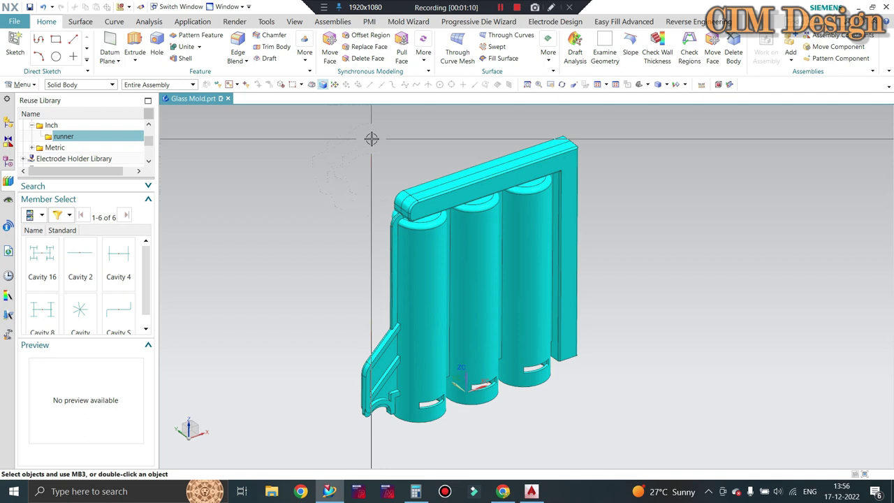
pyautogui.click(424, 297)
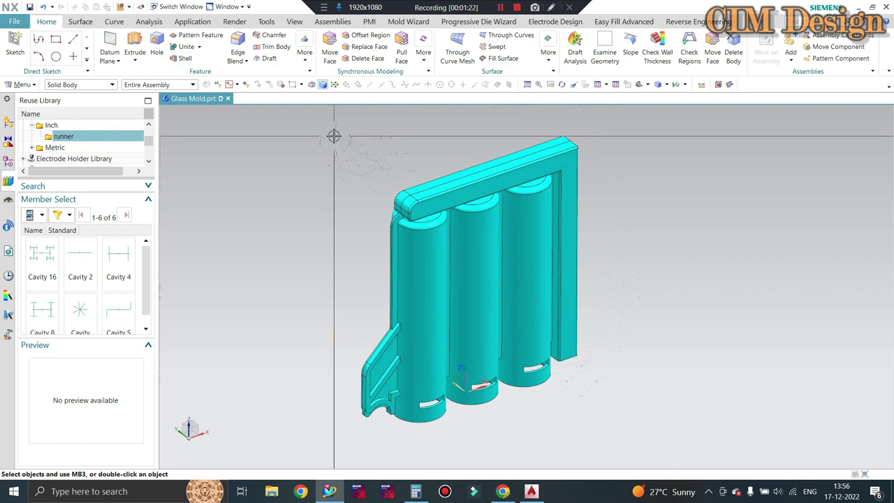
# Step: Review the AutoCAD Thermal Diffusivity (0.138) and Cooling Time (11.82 sec) panels
pyautogui.click(532, 492)
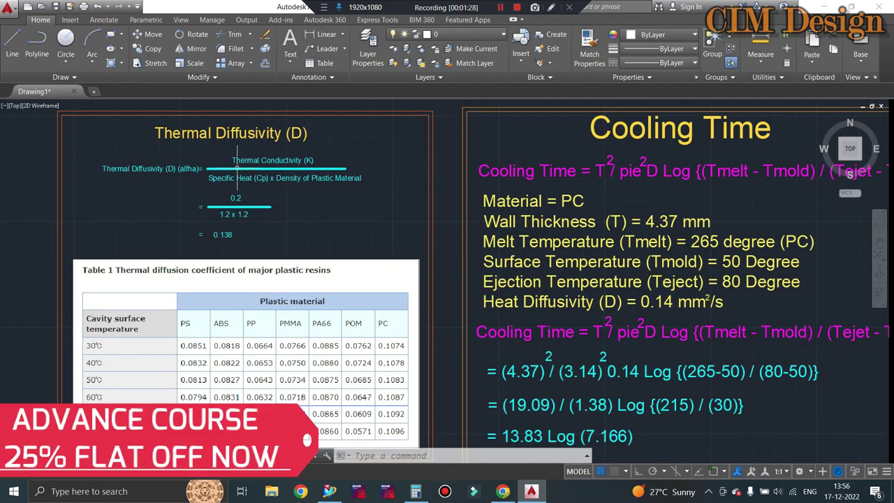
pyautogui.scroll(-2, 405, 161)
pyautogui.scroll(2, 558, 162)
pyautogui.scroll(2, 562, 167)
pyautogui.scroll(-5, 562, 171)
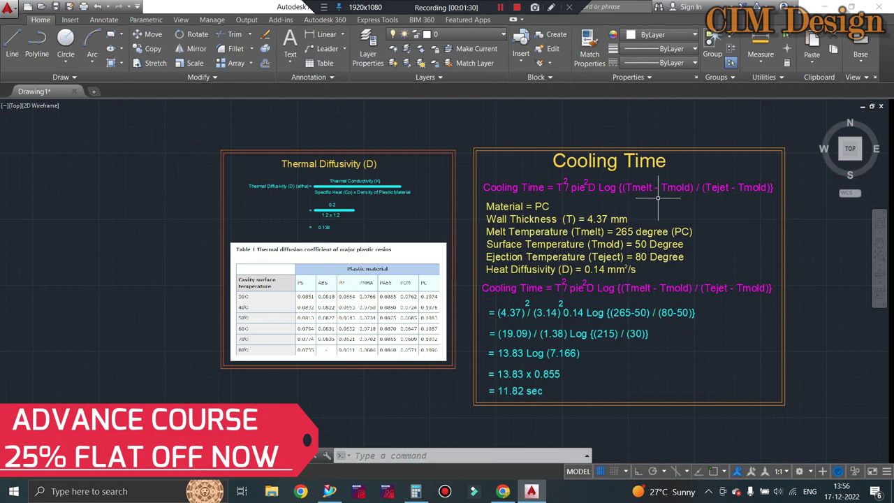
pyautogui.scroll(5, 566, 178)
pyautogui.scroll(-2, 564, 183)
pyautogui.scroll(-1, 555, 192)
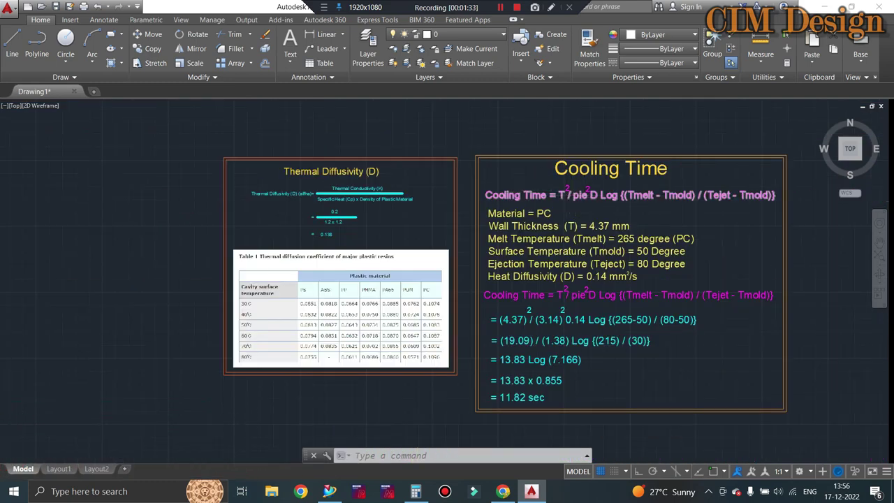
pyautogui.scroll(1, 549, 200)
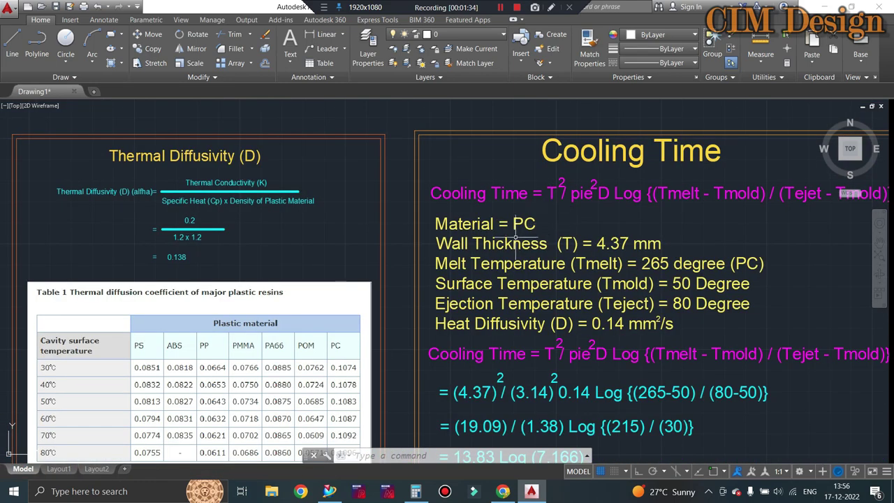
pyautogui.scroll(1, 486, 224)
pyautogui.scroll(-2, 497, 224)
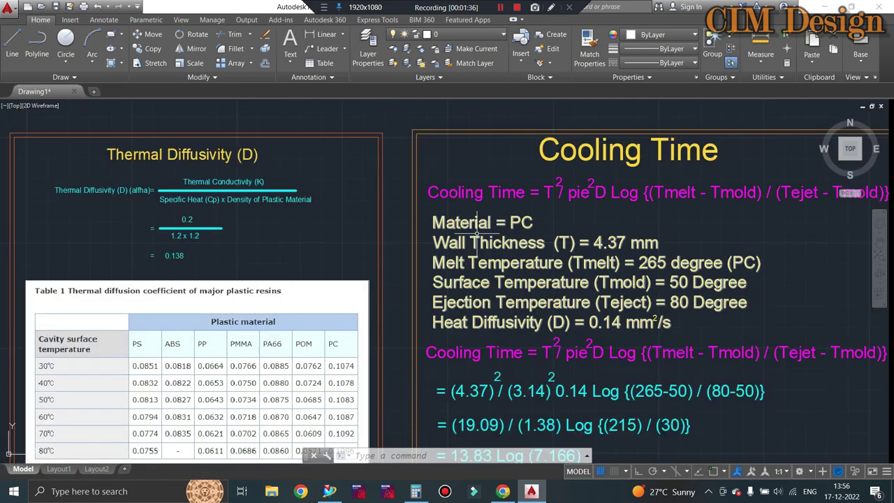
pyautogui.scroll(1, 497, 223)
pyautogui.scroll(1, 479, 314)
pyautogui.scroll(-1, 479, 315)
pyautogui.scroll(1, 479, 315)
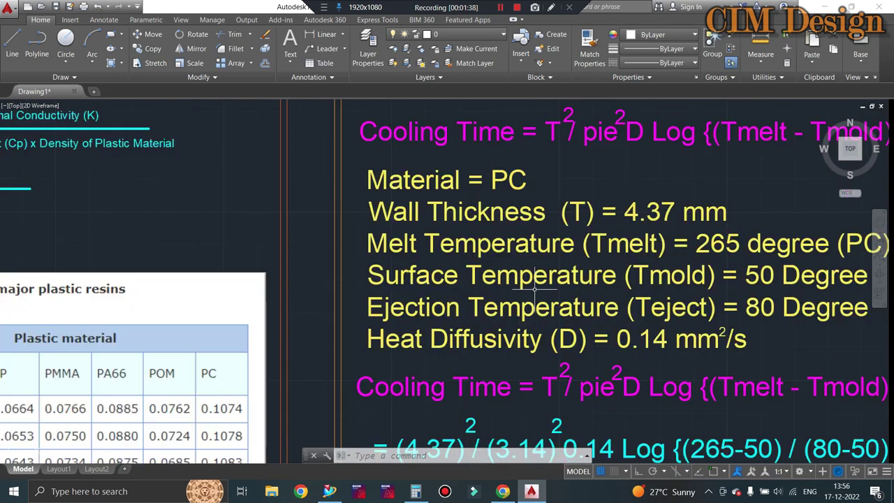
pyautogui.scroll(-1, 479, 314)
pyautogui.scroll(1, 479, 314)
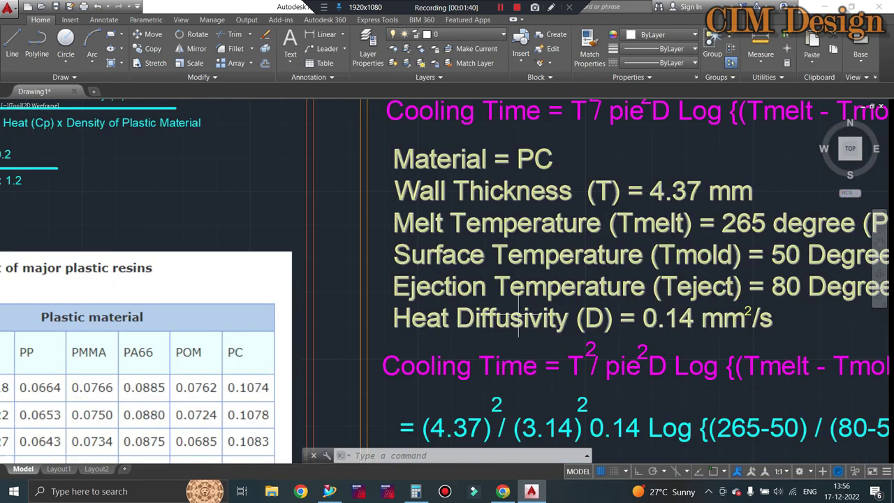
pyautogui.scroll(-1, 594, 318)
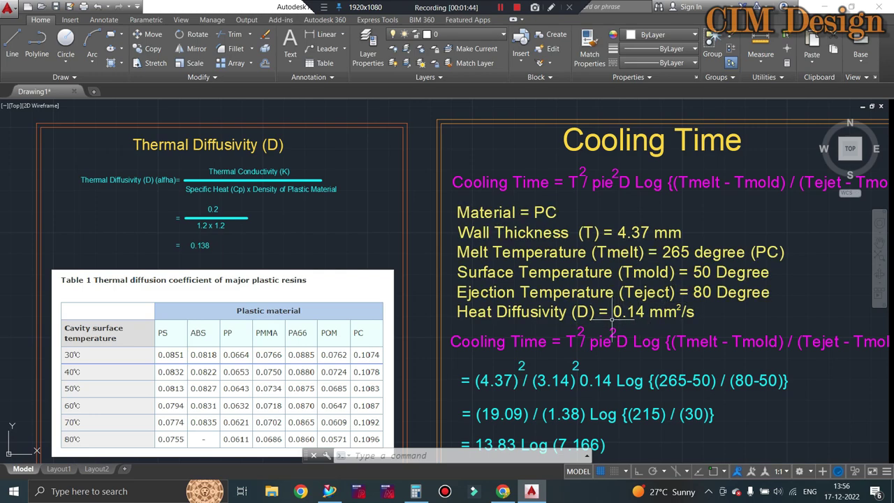
pyautogui.scroll(-2, 594, 293)
pyautogui.scroll(3, 364, 203)
pyautogui.scroll(2, 364, 204)
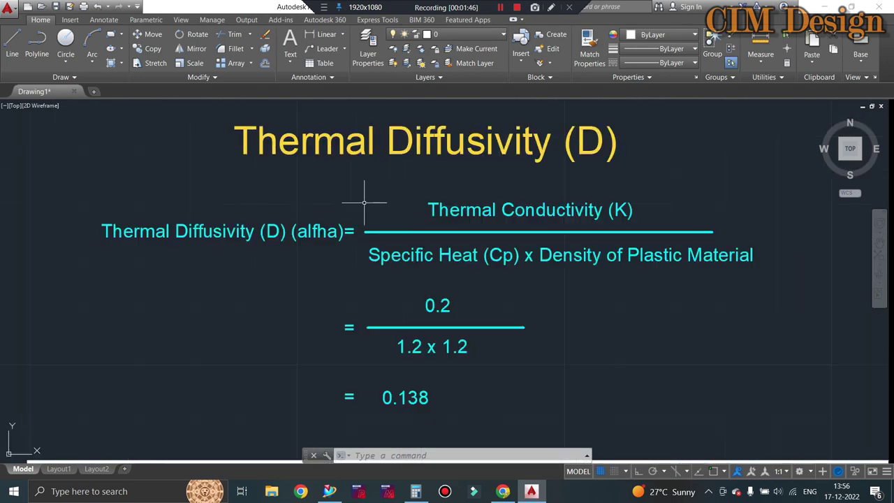
pyautogui.scroll(-2, 381, 210)
pyautogui.scroll(2, 363, 189)
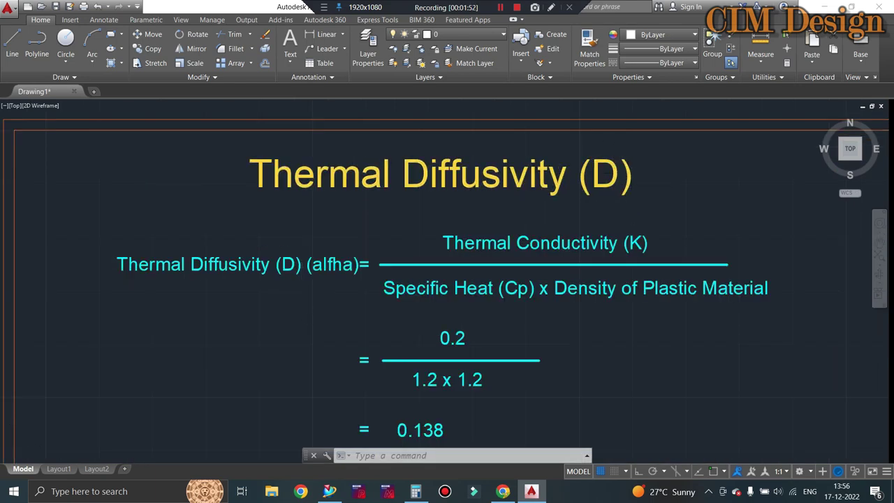
pyautogui.scroll(-2, 302, 283)
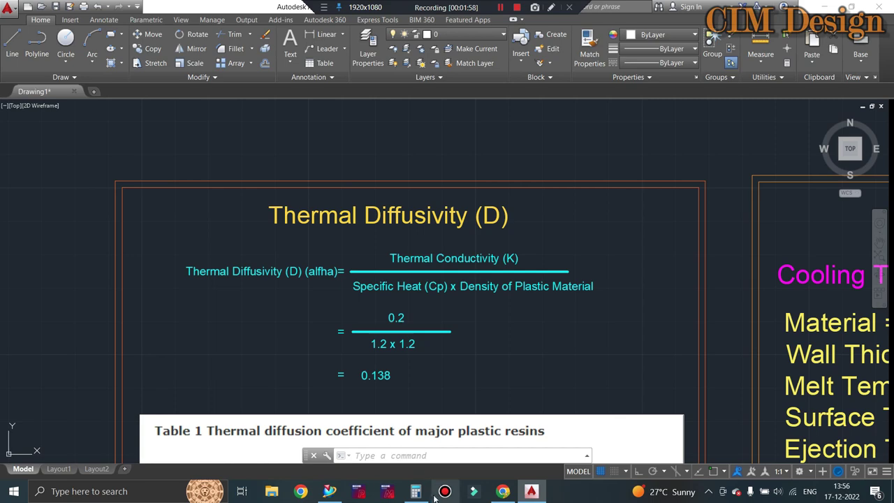
pyautogui.click(503, 491)
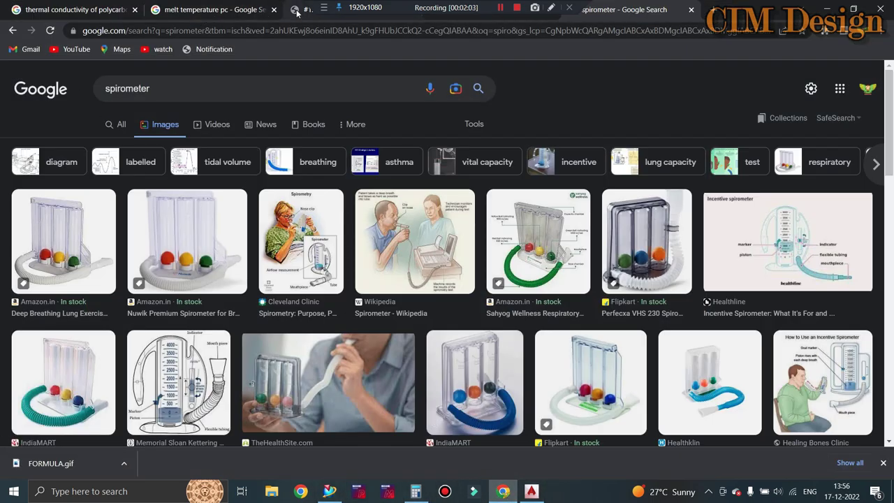
# Step: Check the polycarbonate thermal-conductivity results, then view the MISUMI thermal diffusion tutorial
pyautogui.click(77, 9)
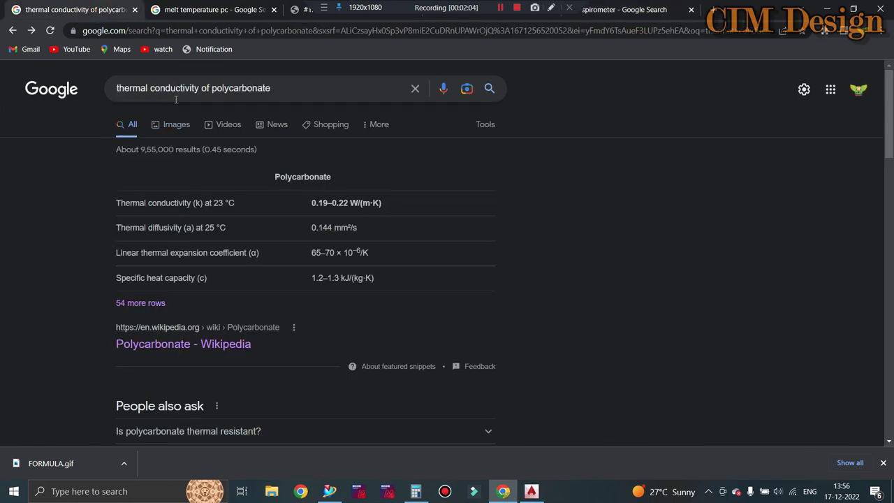
pyautogui.click(279, 90)
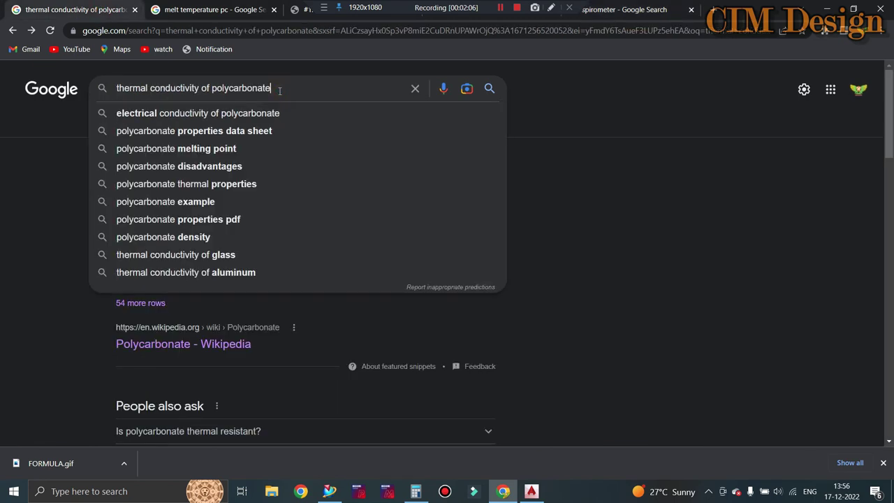
pyautogui.click(571, 105)
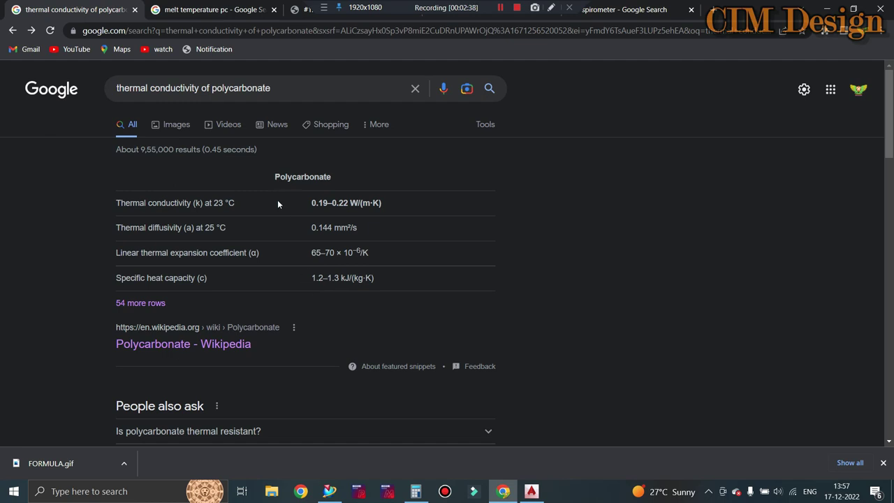
pyautogui.click(296, 13)
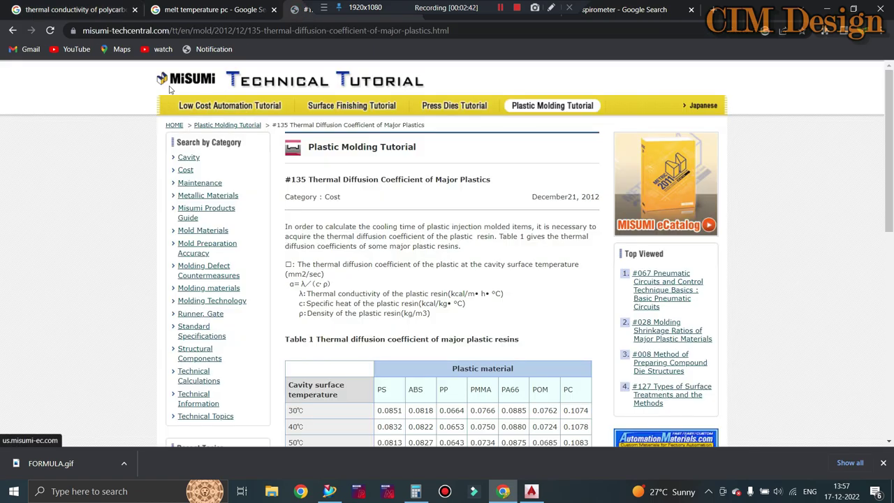
pyautogui.scroll(-3, 384, 248)
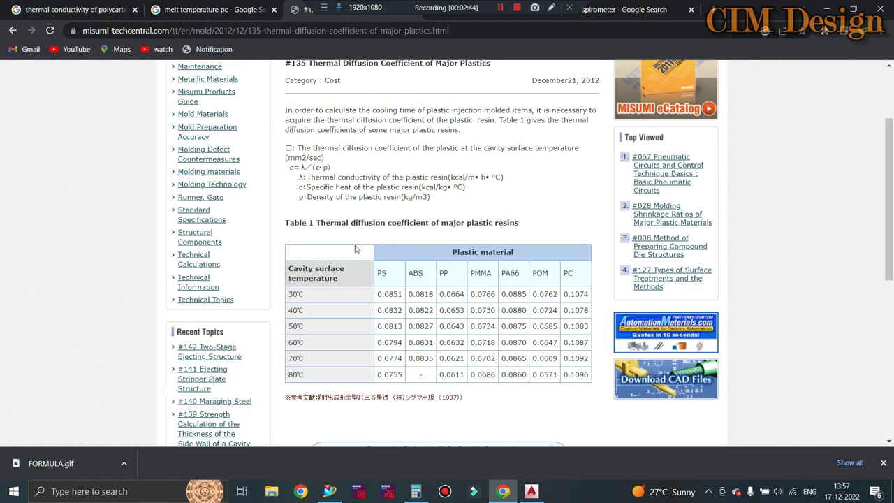
pyautogui.click(457, 31)
pyautogui.click(63, 202)
pyautogui.moveTo(319, 222); pyautogui.dragTo(386, 223)
pyautogui.moveTo(291, 325); pyautogui.dragTo(492, 311)
pyautogui.click(585, 330)
pyautogui.scroll(3, 443, 278)
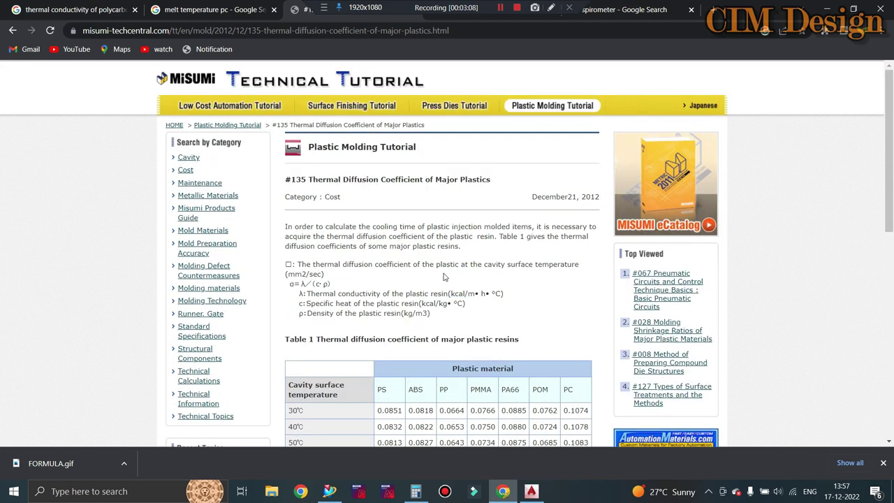
pyautogui.scroll(-1, 486, 258)
pyautogui.scroll(1, 487, 258)
# Step: Zoom over the AutoCAD thermal diffusivity calculation D = 0.2 / (1.2 x 1.2) = 0.138
pyautogui.click(531, 490)
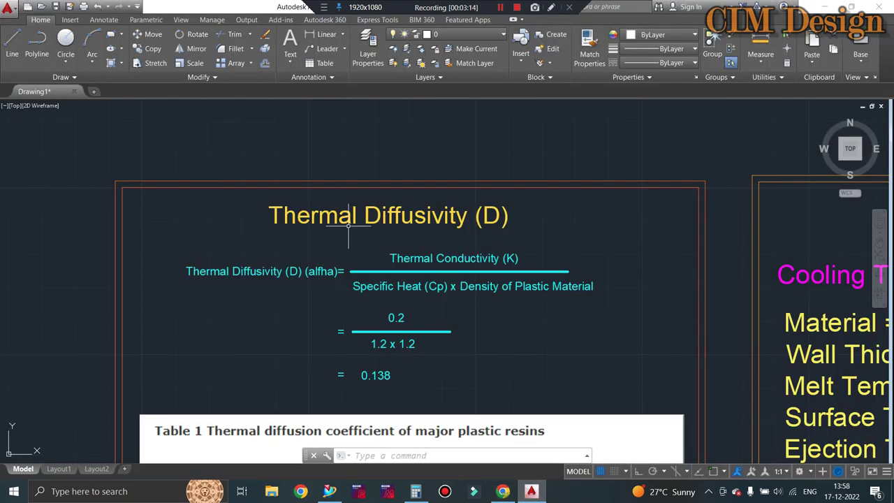
pyautogui.scroll(-2, 347, 224)
pyautogui.scroll(1, 400, 313)
pyautogui.scroll(1, 327, 206)
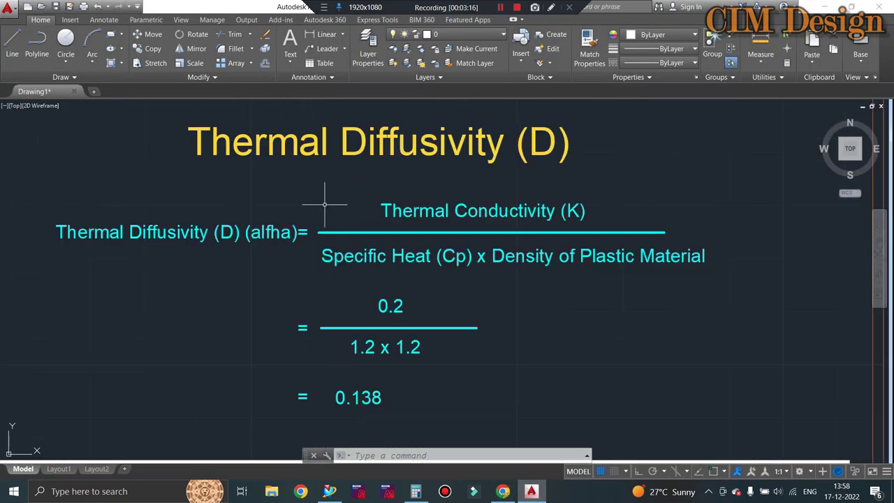
pyautogui.scroll(-1, 355, 225)
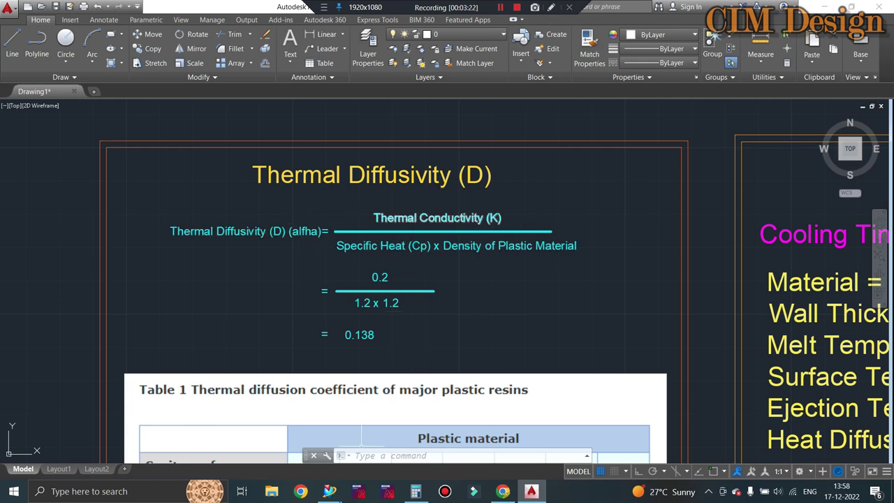
# Step: Cross-check the polycarbonate conductivity search results against the thermal diffusivity drawing
pyautogui.click(502, 491)
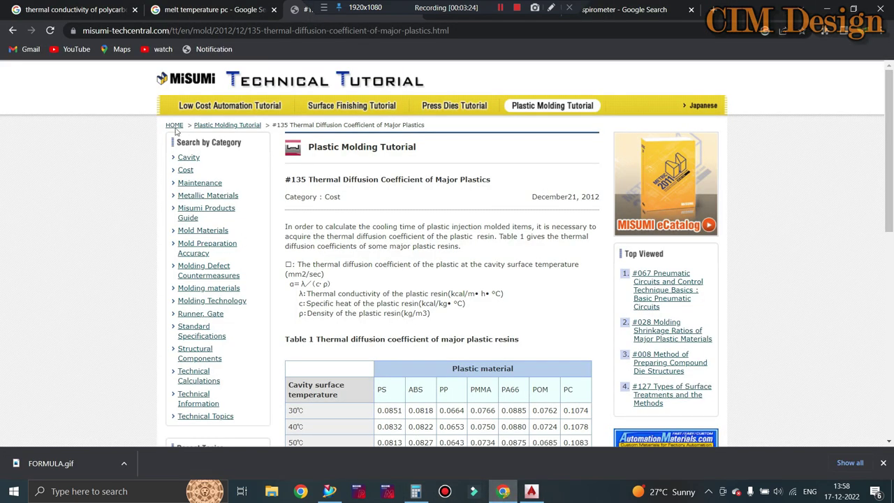
pyautogui.click(83, 9)
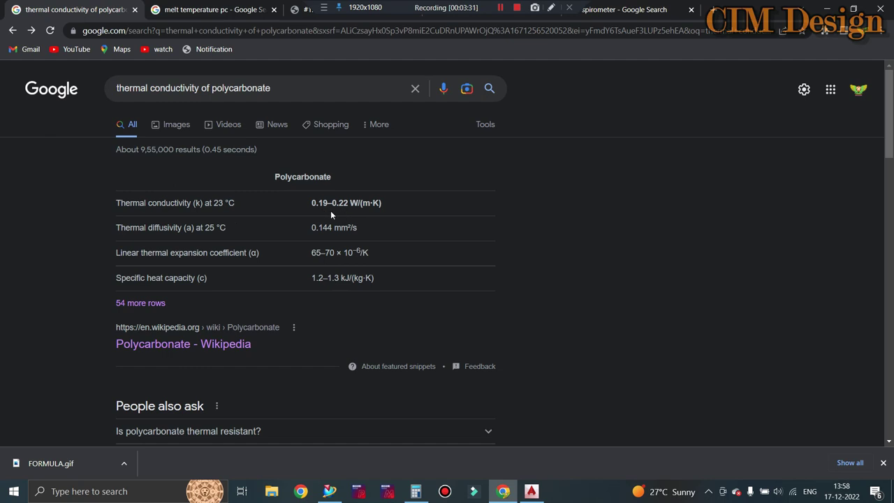
pyautogui.click(531, 491)
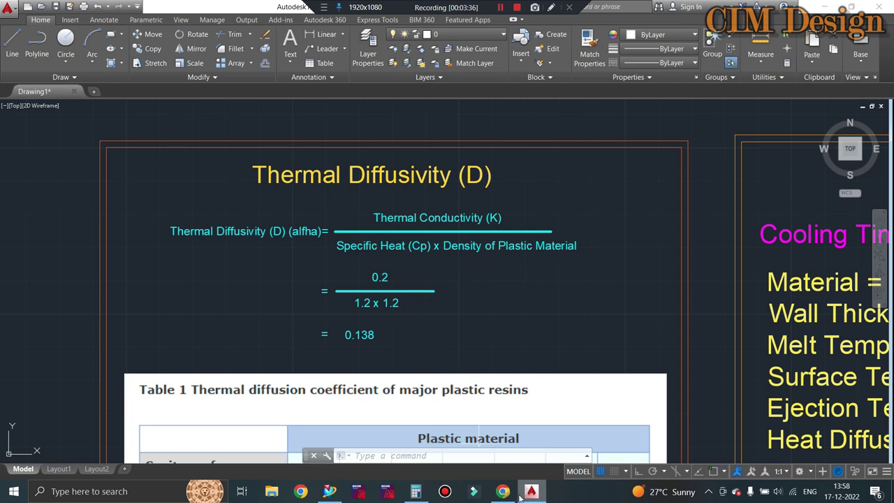
pyautogui.moveTo(502, 491)
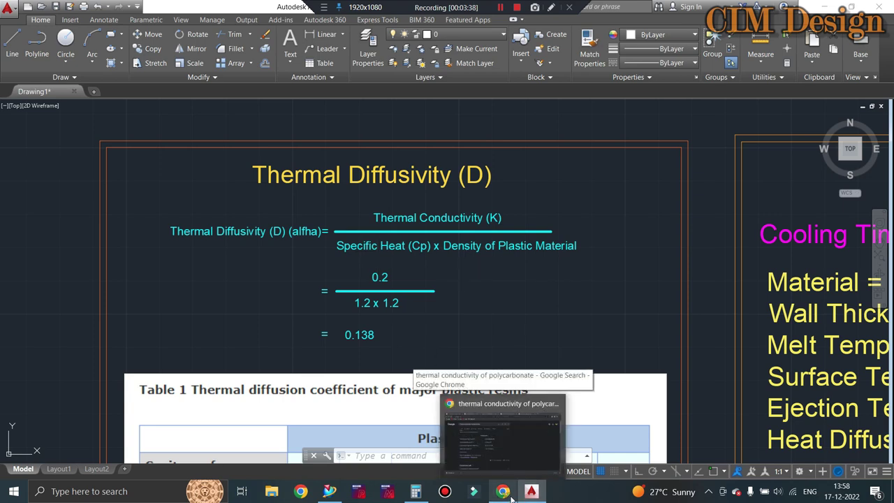
pyautogui.click(429, 352)
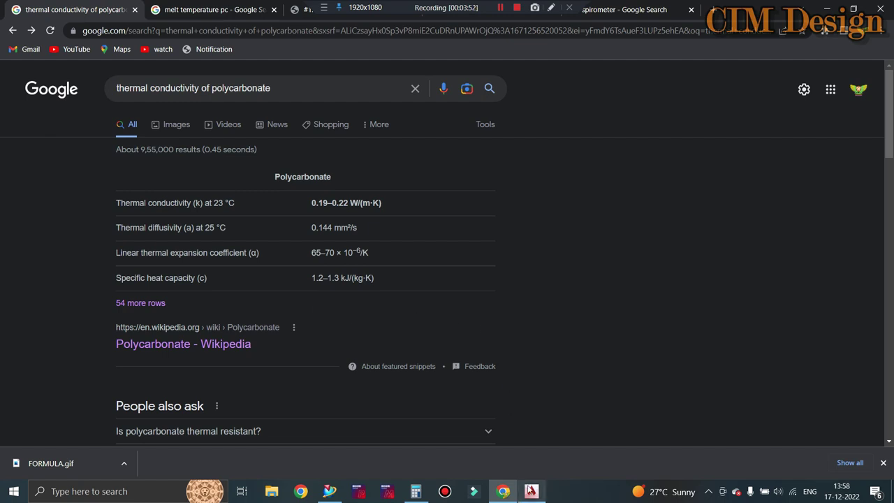
pyautogui.click(531, 491)
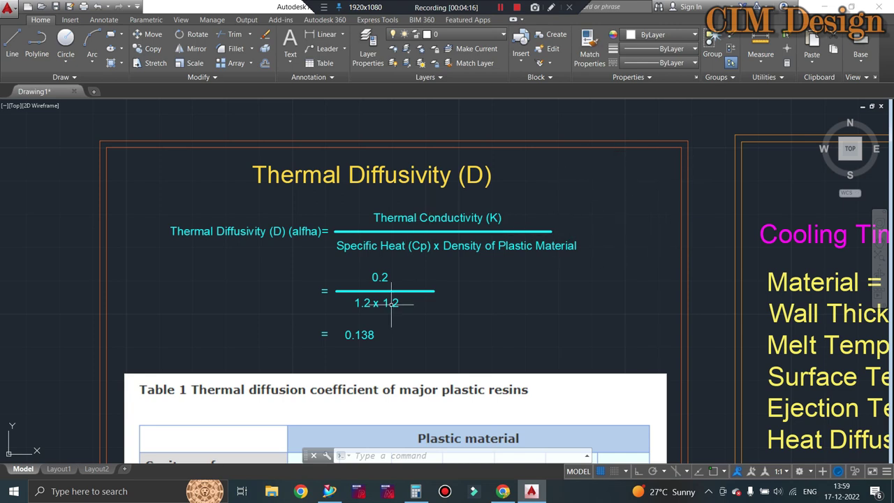
# Step: Zoom across the Thermal Diffusivity and Cooling Time frames to the 11.82 sec result, then return to NX
pyautogui.scroll(2, 367, 356)
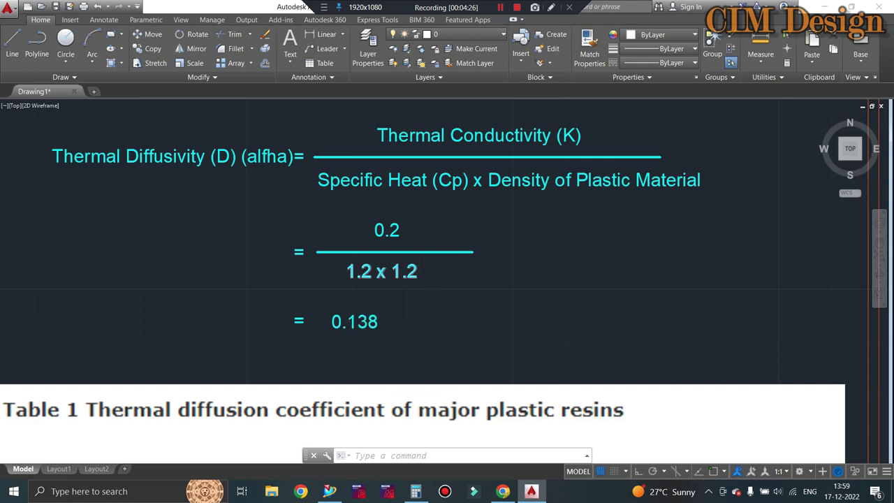
pyautogui.scroll(-3, 364, 279)
pyautogui.scroll(3, 386, 307)
pyautogui.scroll(-2, 386, 307)
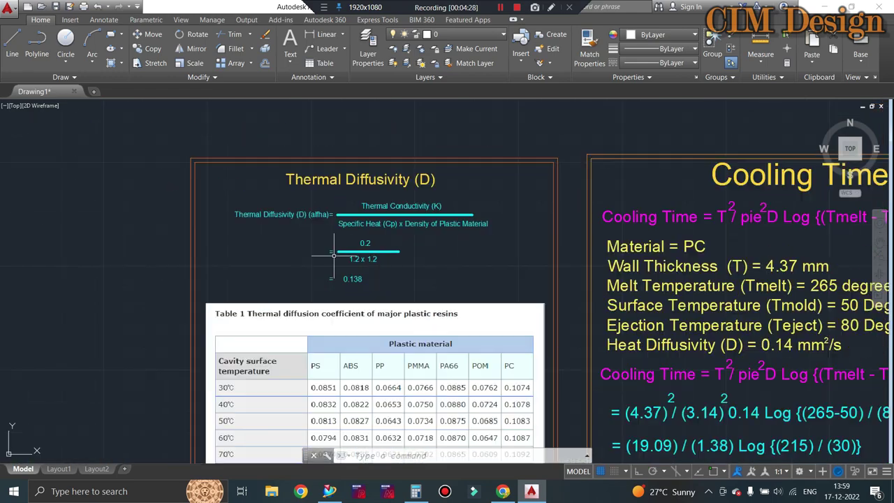
pyautogui.scroll(-1, 334, 256)
pyautogui.scroll(1, 331, 270)
pyautogui.scroll(-1, 338, 251)
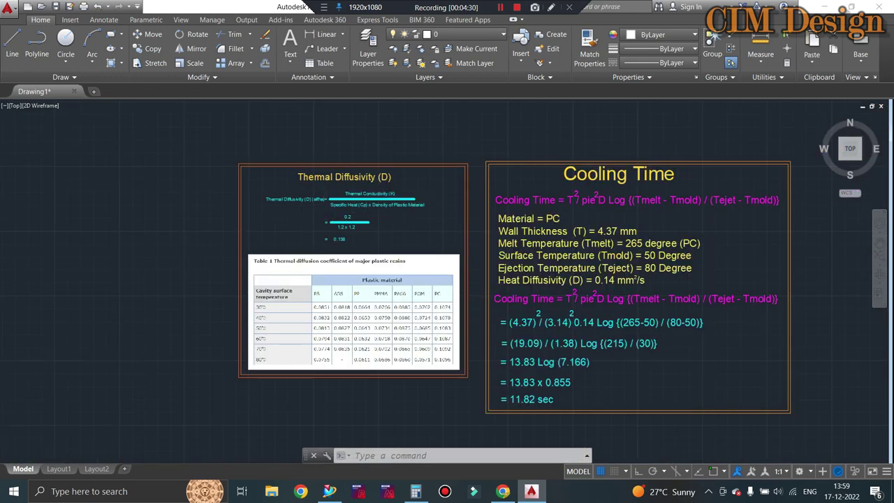
pyautogui.scroll(2, 354, 265)
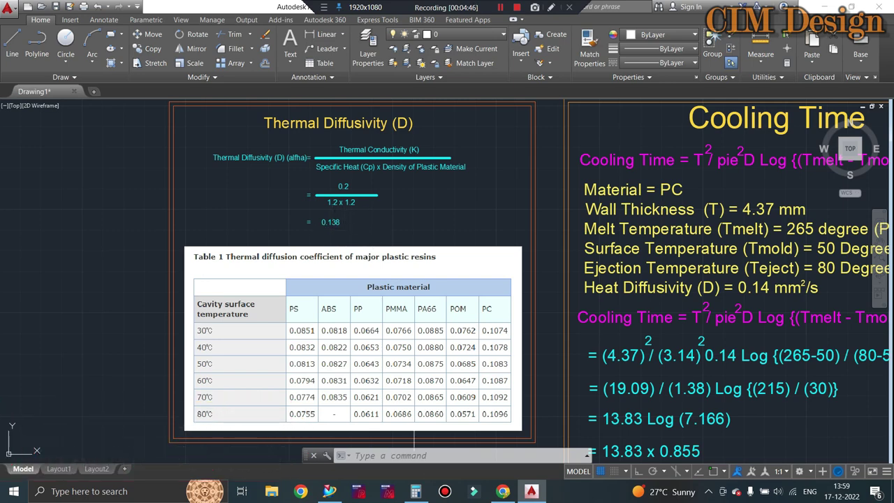
pyautogui.click(329, 491)
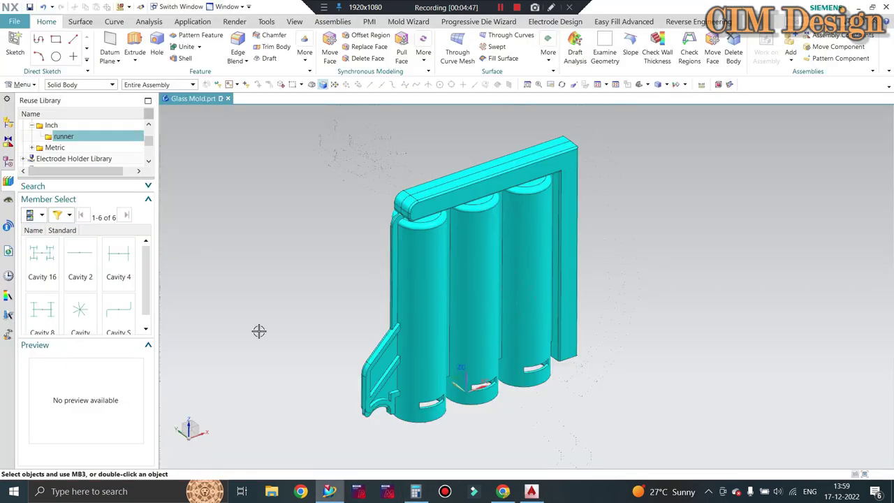
pyautogui.click(522, 492)
pyautogui.click(505, 493)
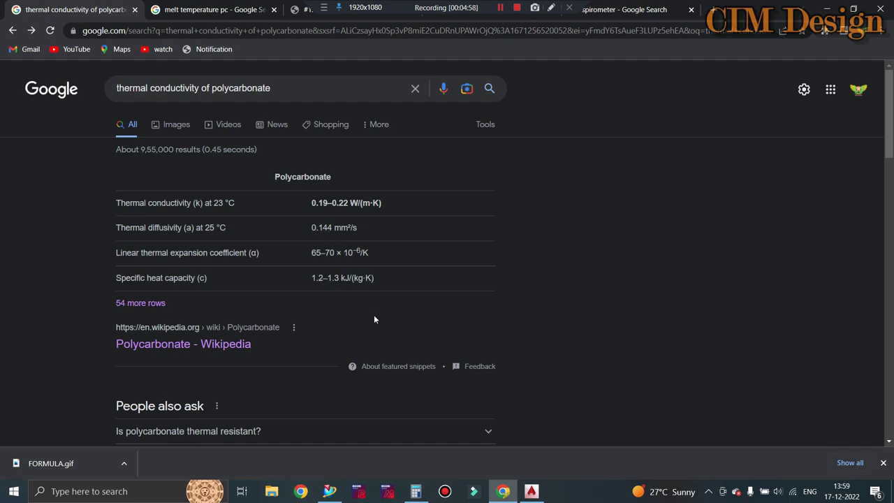
pyautogui.click(531, 492)
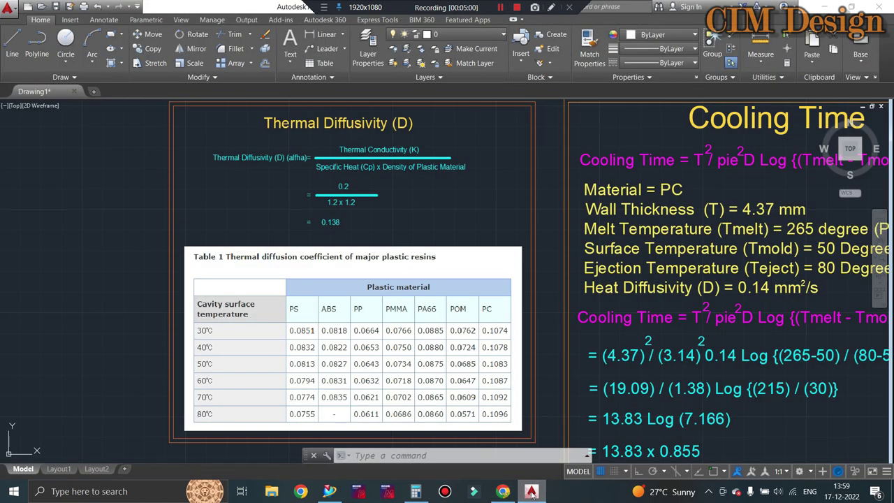
pyautogui.scroll(-2, 224, 238)
pyautogui.scroll(4, 342, 329)
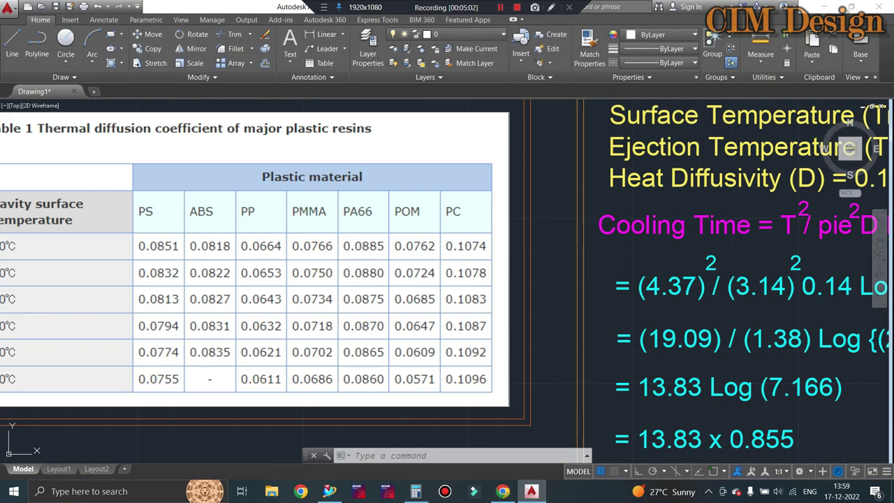
pyautogui.scroll(-3, 251, 190)
pyautogui.scroll(2, 251, 190)
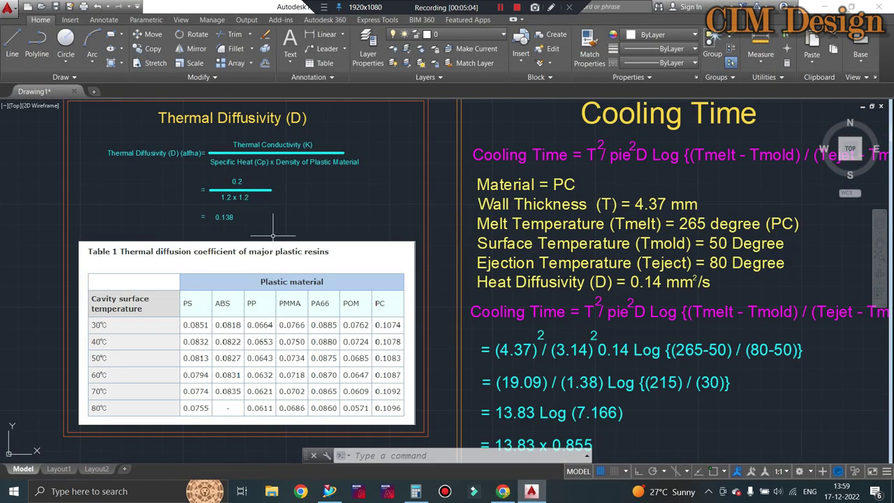
pyautogui.scroll(-2, 199, 208)
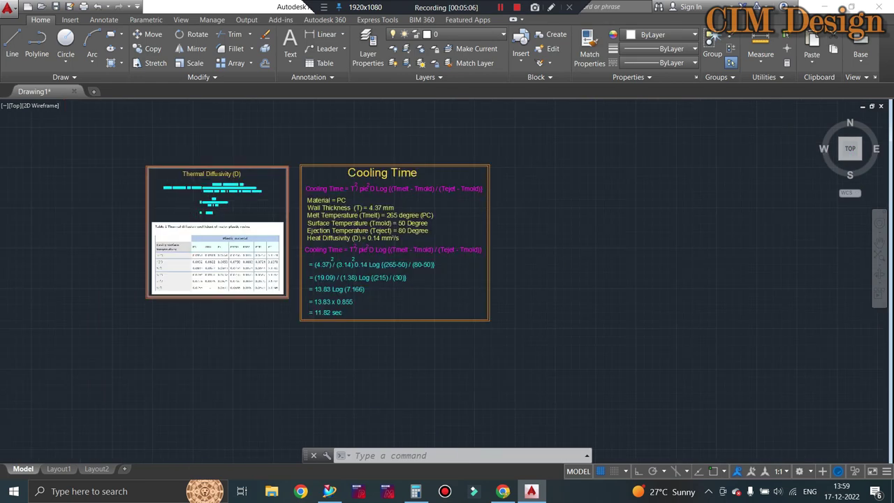
pyautogui.scroll(3, 175, 173)
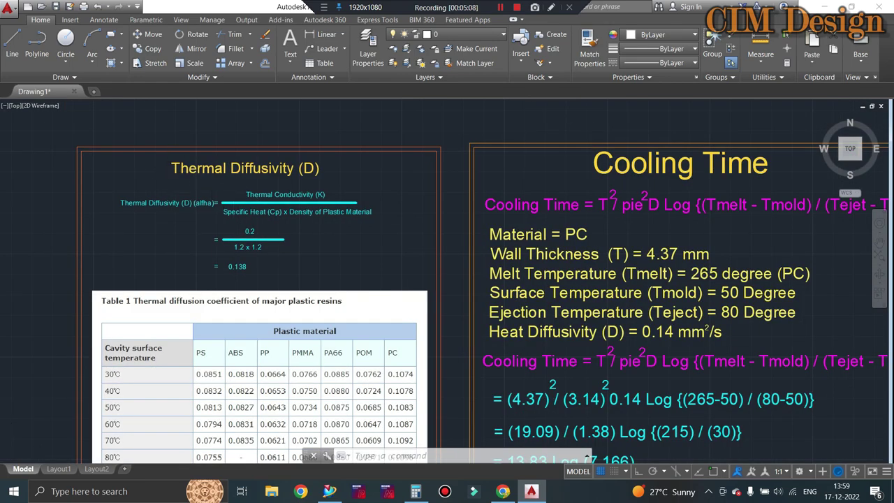
pyautogui.scroll(-2, 206, 180)
pyautogui.scroll(2, 595, 178)
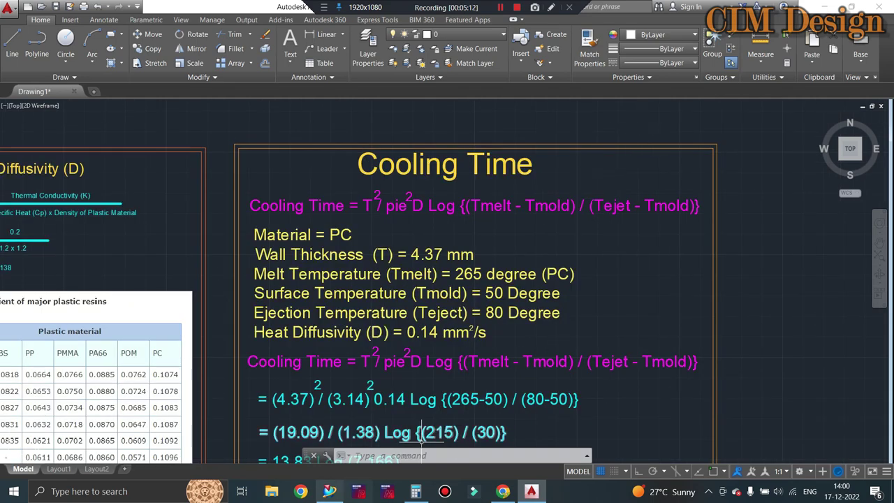
pyautogui.click(329, 490)
# Step: Show only the green mold block that holds the part
pyautogui.scroll(-1, 405, 278)
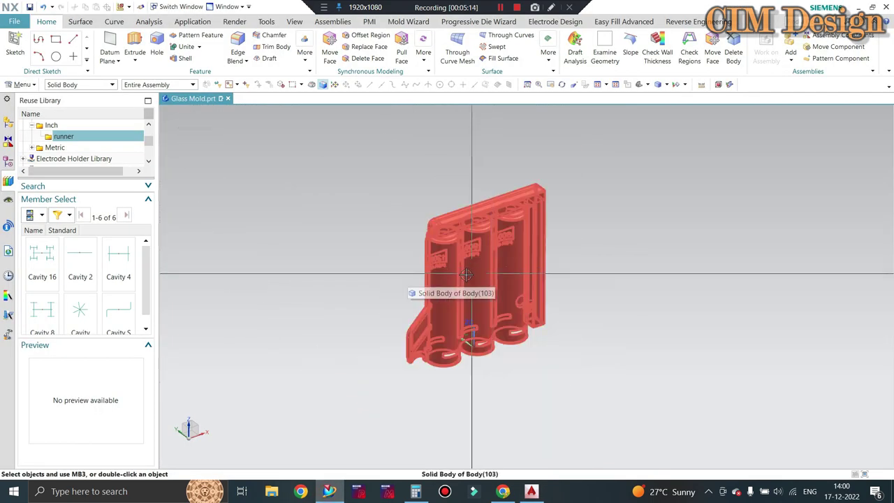
pyautogui.scroll(-1, 419, 289)
pyautogui.hotkey('ctrl', 'shift', 'k')
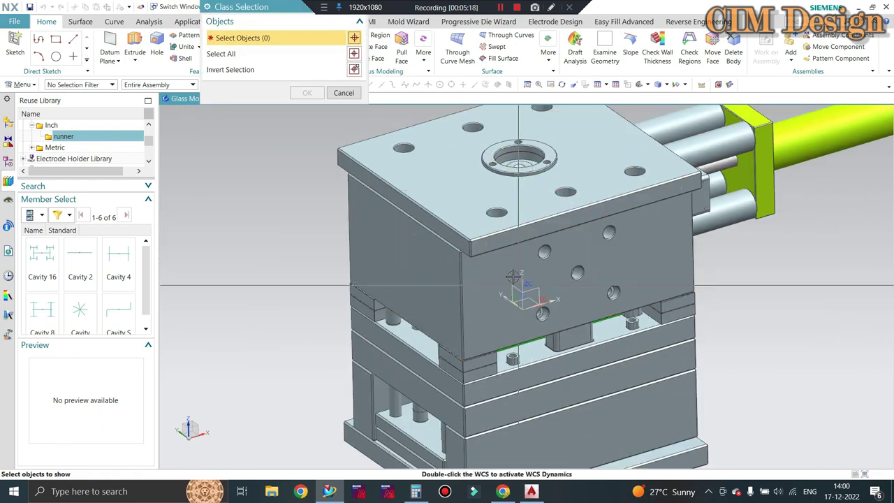
pyautogui.moveTo(521, 287)
pyautogui.mouseDown(button='middle')
pyautogui.moveTo(499, 272)
pyautogui.moveTo(518, 210)
pyautogui.mouseUp(button='middle')
pyautogui.scroll(3, 499, 272)
pyautogui.scroll(2, 499, 272)
pyautogui.click(500, 271)
pyautogui.middleClick(500, 271)
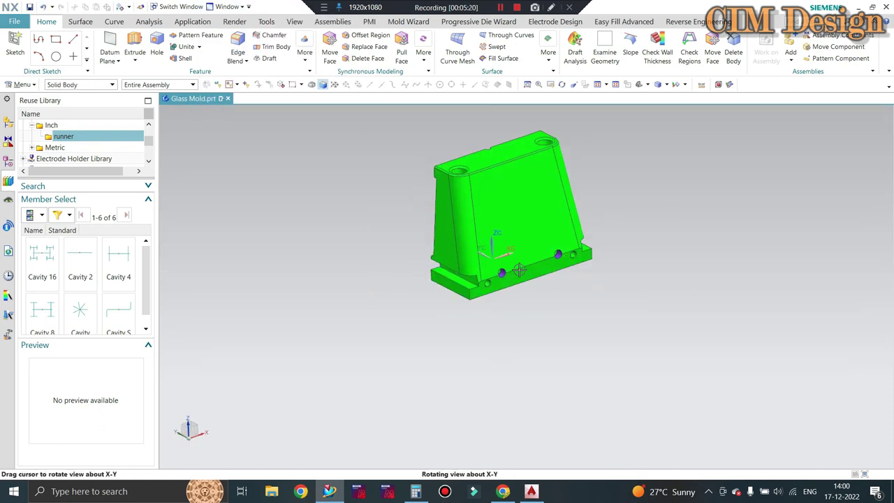
# Step: Set the mold block's translucency to 60, inspect the part inside, then switch to AutoCAD
pyautogui.hotkey('ctrl', 'j')
pyautogui.click(518, 205)
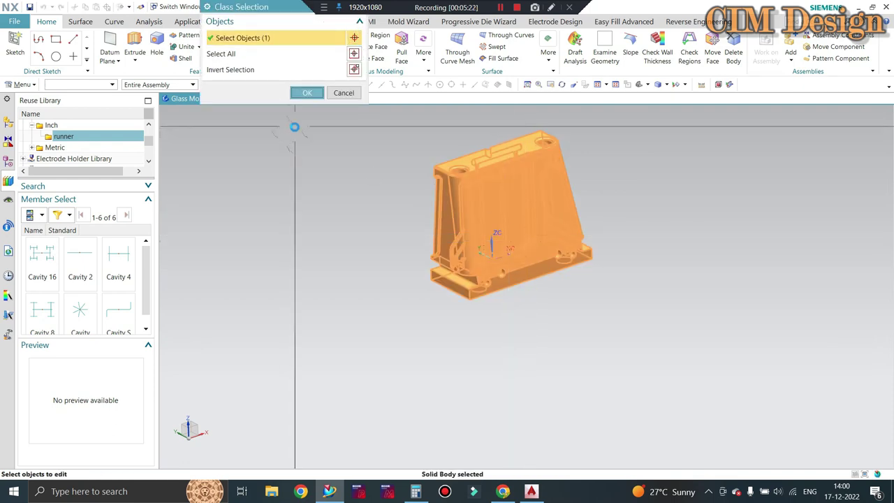
pyautogui.middleClick(306, 126)
pyautogui.click(279, 155)
pyautogui.moveTo(279, 155); pyautogui.dragTo(296, 155)
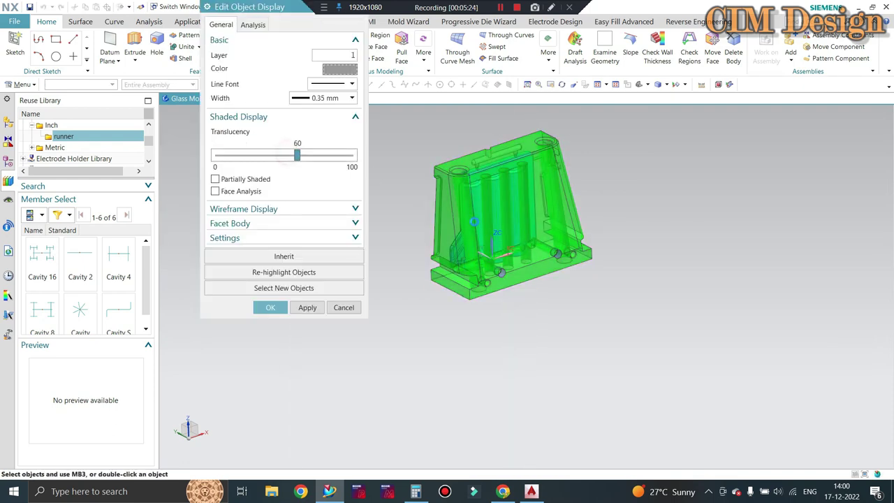
pyautogui.middleClick(499, 280)
pyautogui.moveTo(499, 280)
pyautogui.mouseDown(button='middle')
pyautogui.moveTo(518, 227)
pyautogui.moveTo(511, 183)
pyautogui.mouseUp(button='middle')
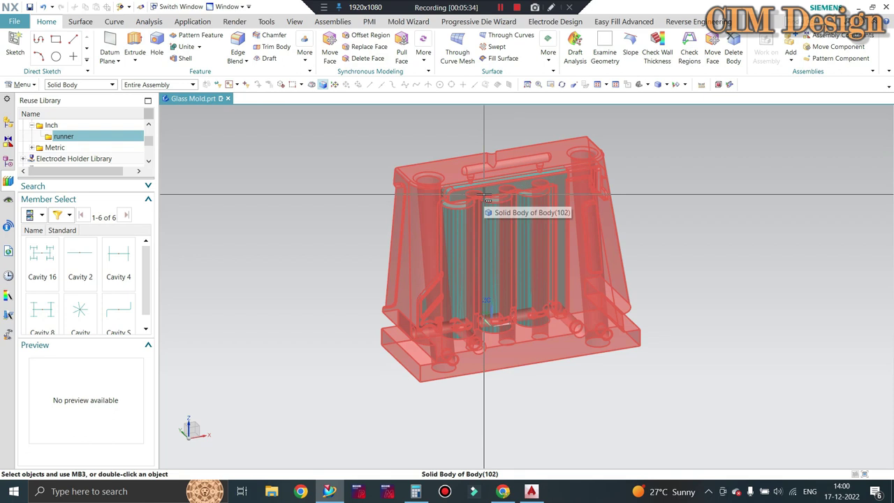
pyautogui.click(484, 195)
pyautogui.moveTo(636, 298); pyautogui.dragTo(624, 267, button='middle')
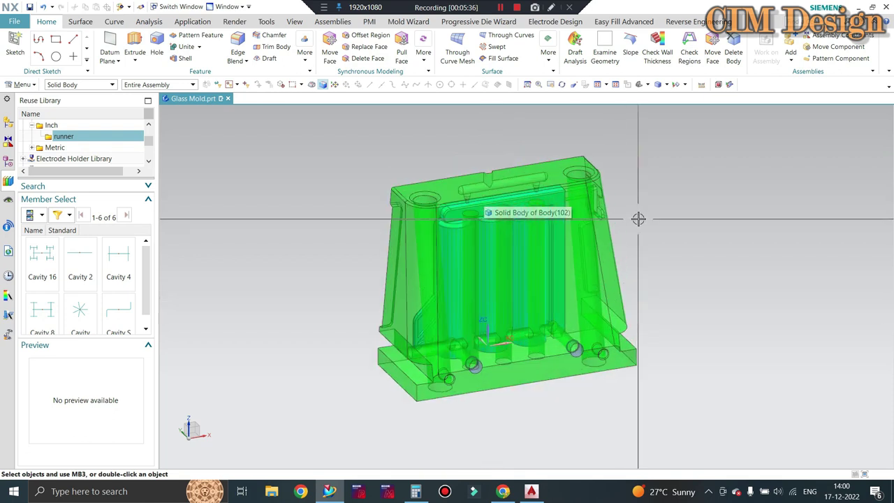
pyautogui.click(532, 491)
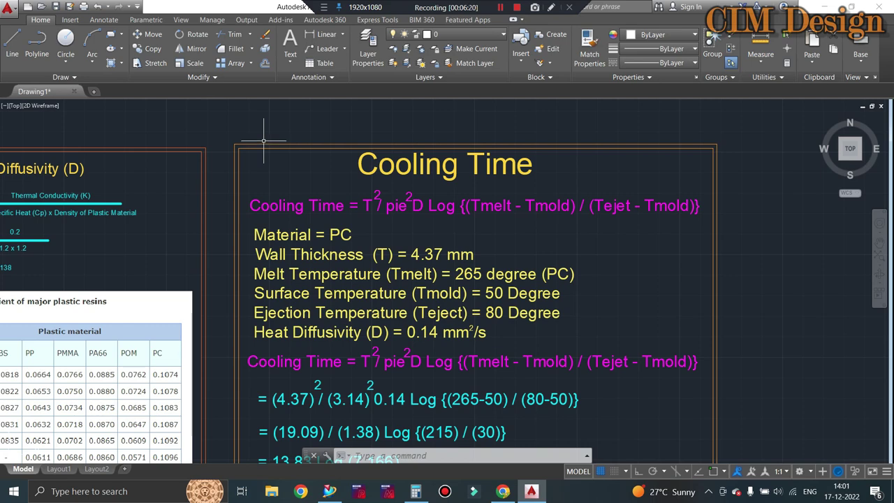
# Step: Zoom around the Cooling Time drawing again, then return to the NX mold model
pyautogui.scroll(-2, 293, 196)
pyautogui.scroll(2, 324, 237)
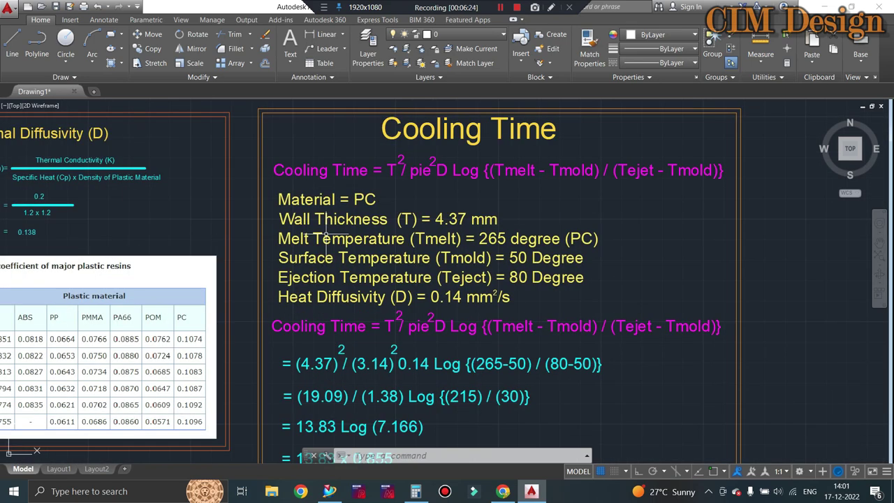
pyautogui.click(329, 491)
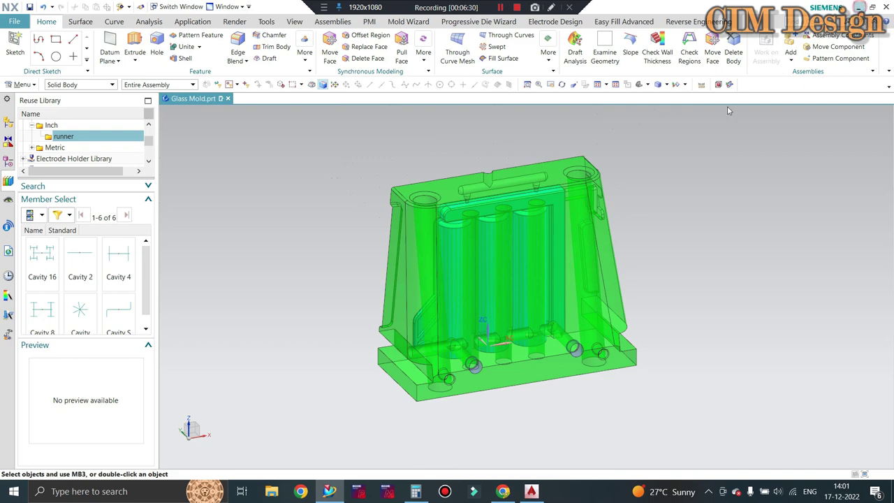
pyautogui.click(858, 7)
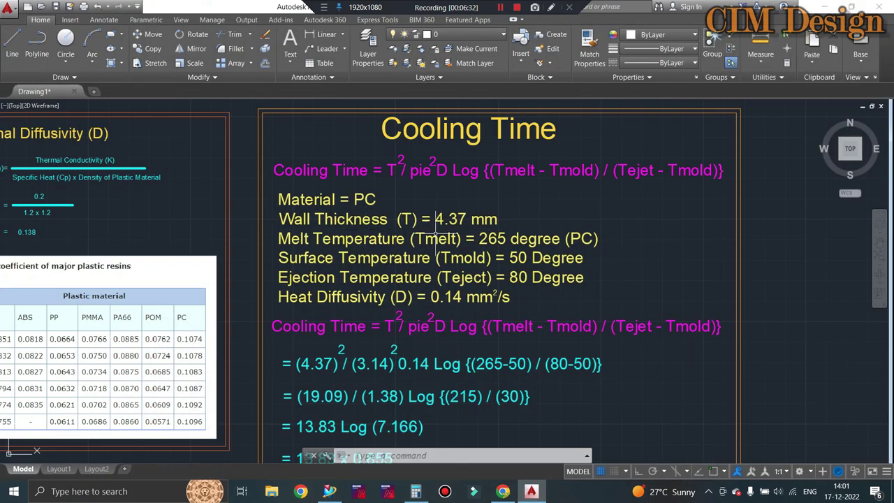
pyautogui.click(329, 491)
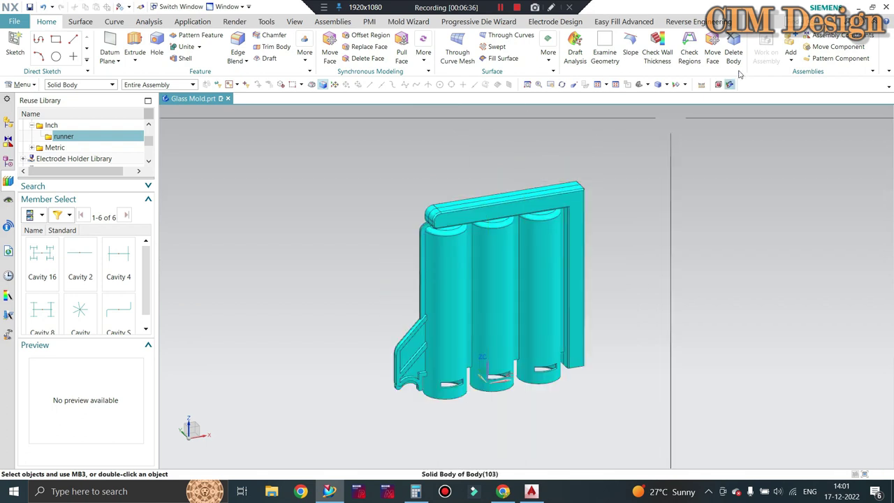
pyautogui.click(656, 52)
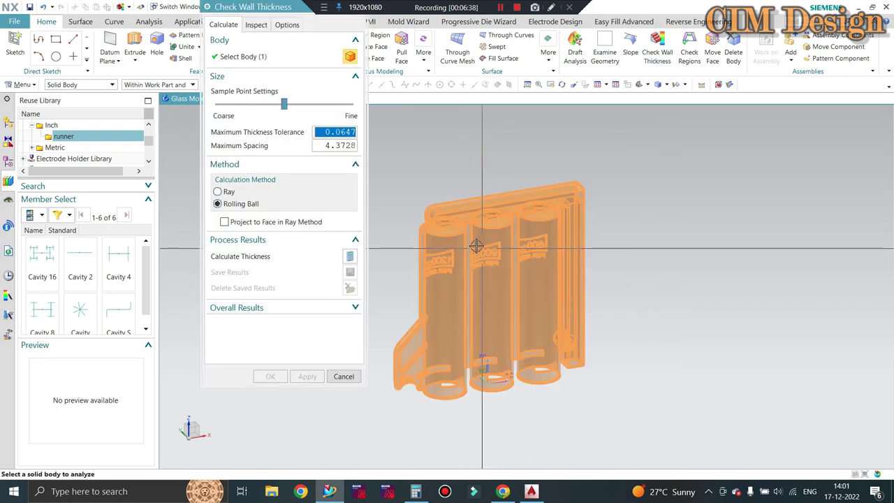
pyautogui.click(318, 145)
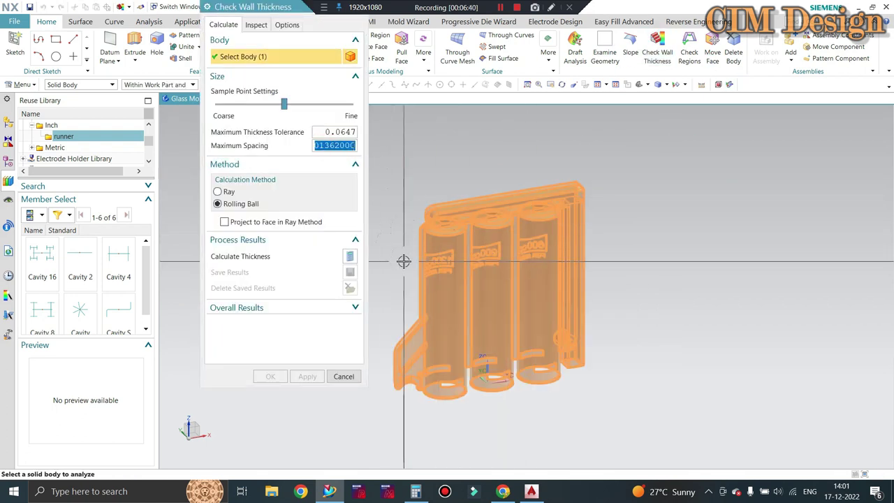
pyautogui.click(343, 376)
pyautogui.click(657, 53)
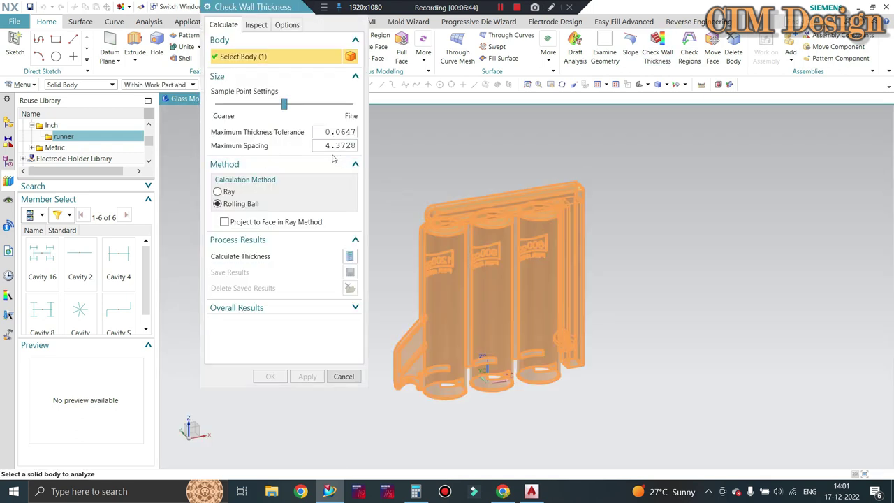
pyautogui.moveTo(259, 9); pyautogui.dragTo(199, 33)
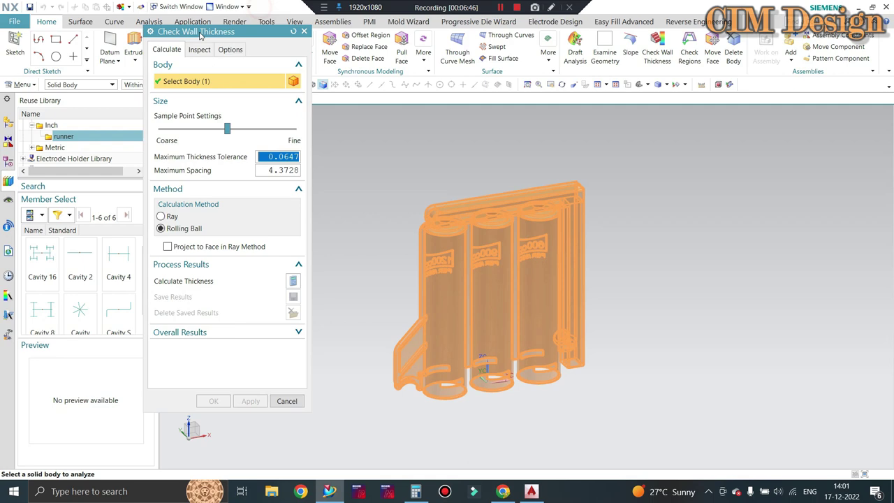
pyautogui.click(305, 32)
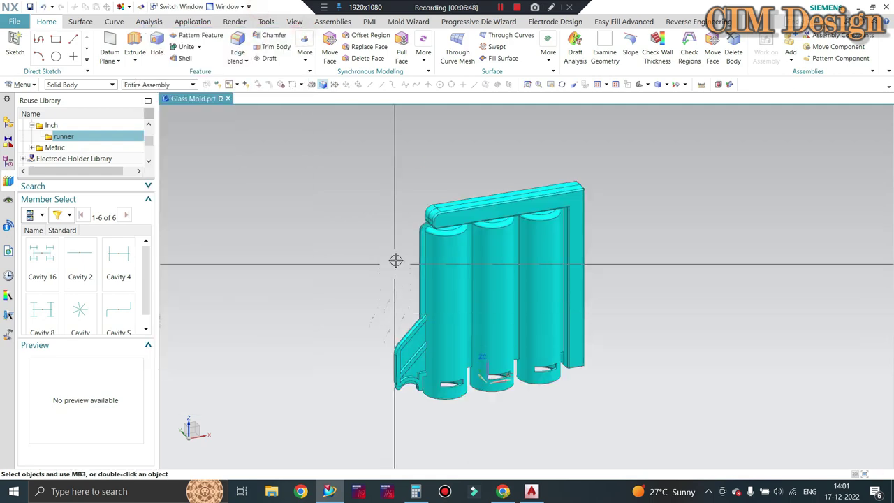
pyautogui.moveTo(395, 259)
pyautogui.mouseDown(button='middle')
pyautogui.moveTo(558, 278)
pyautogui.moveTo(477, 375)
pyautogui.mouseUp(button='middle')
# Step: Measure the notched-end wall thickness with Projected Distance: 4.2755 mm
pyautogui.scroll(5, 477, 375)
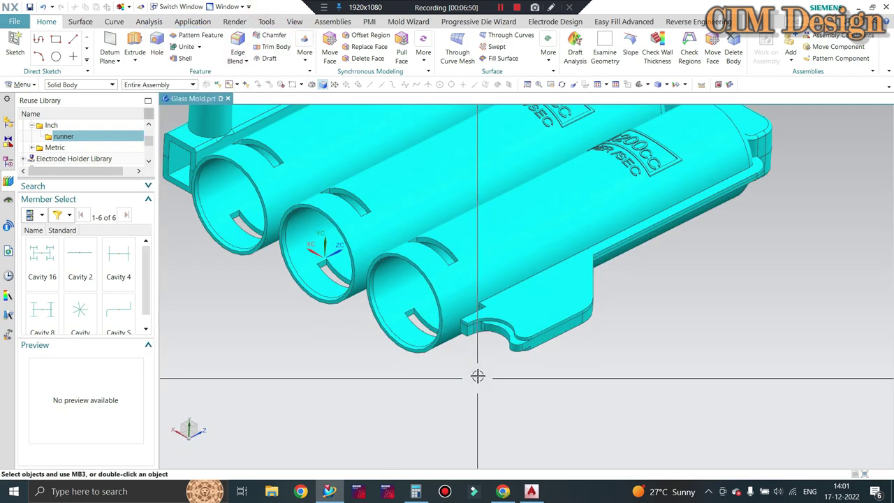
pyautogui.scroll(3, 461, 333)
pyautogui.scroll(2, 461, 333)
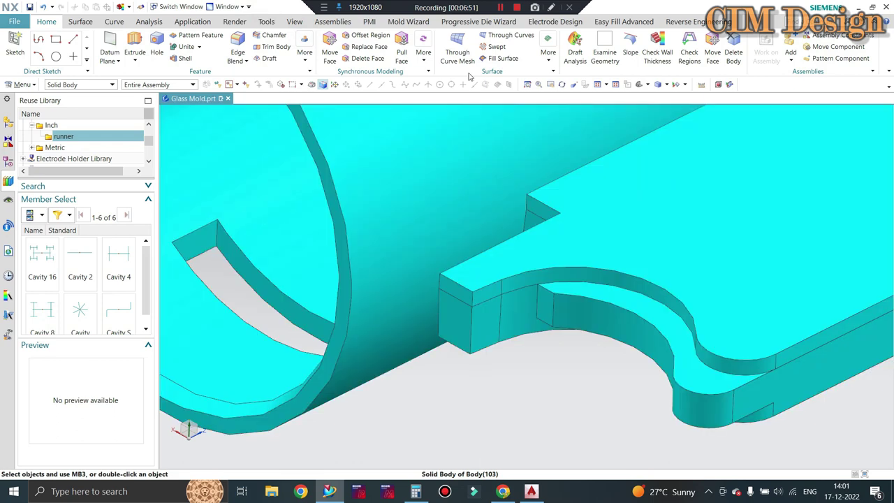
pyautogui.click(701, 84)
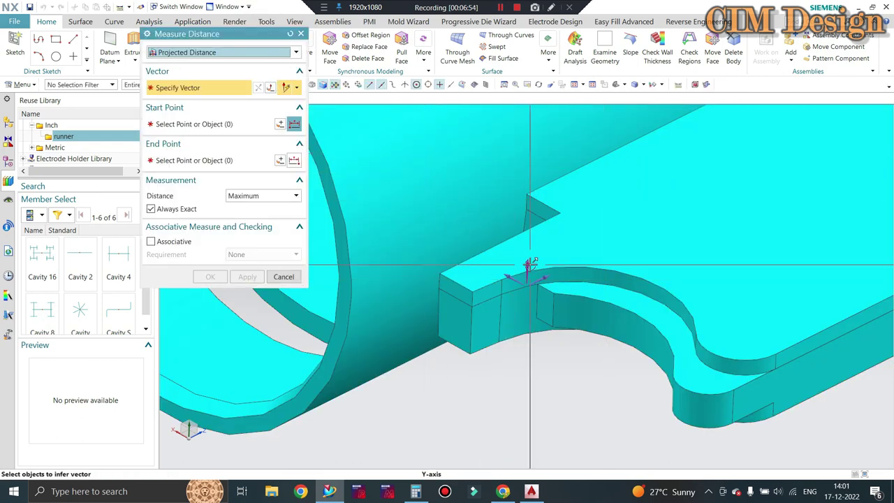
pyautogui.click(359, 182)
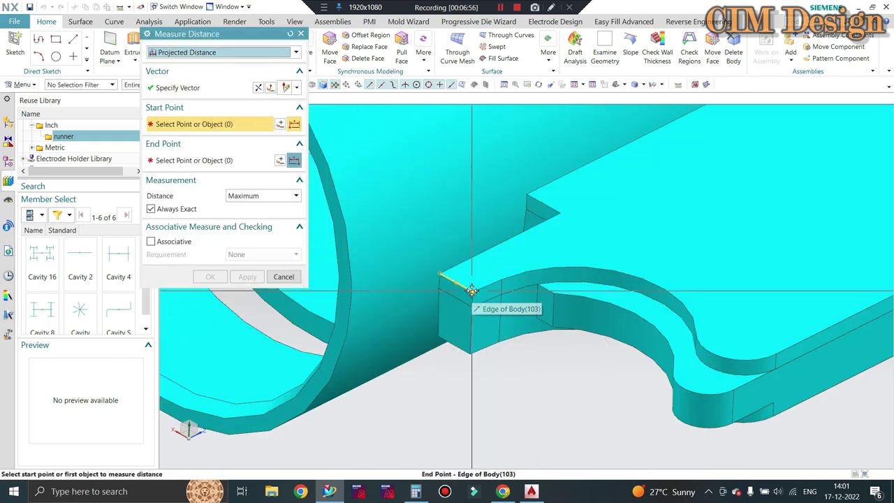
pyautogui.click(470, 352)
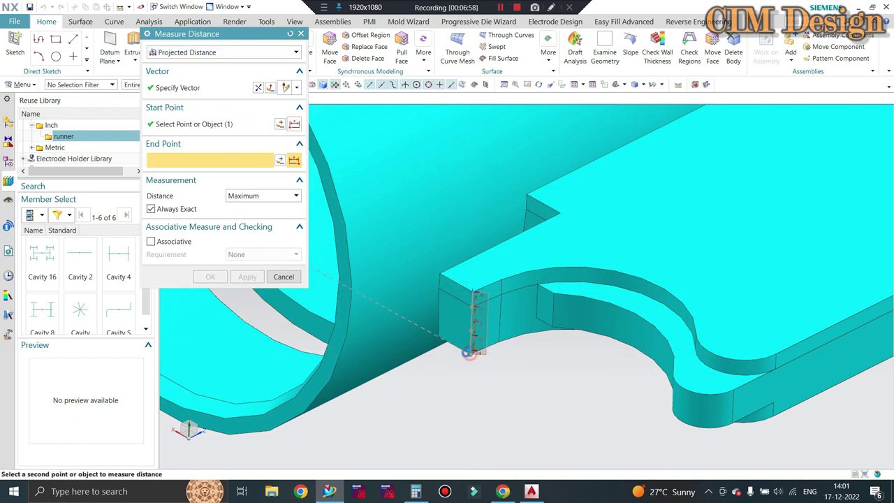
pyautogui.click(485, 377)
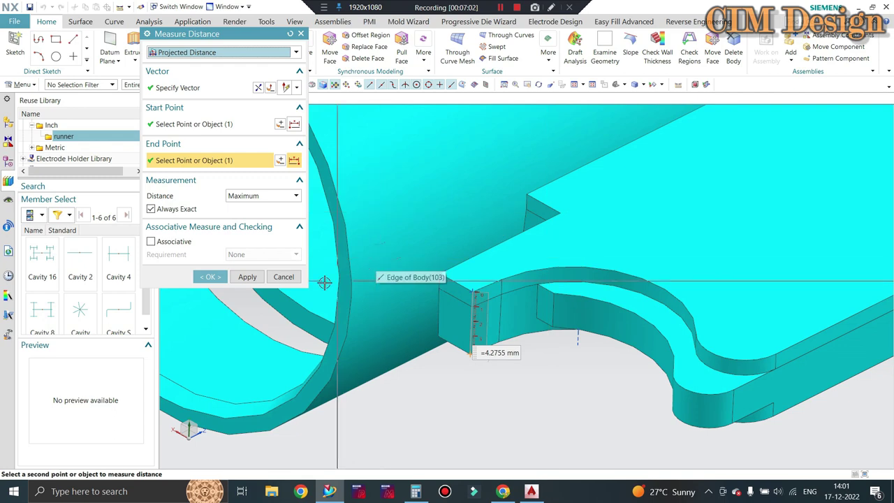
pyautogui.click(293, 278)
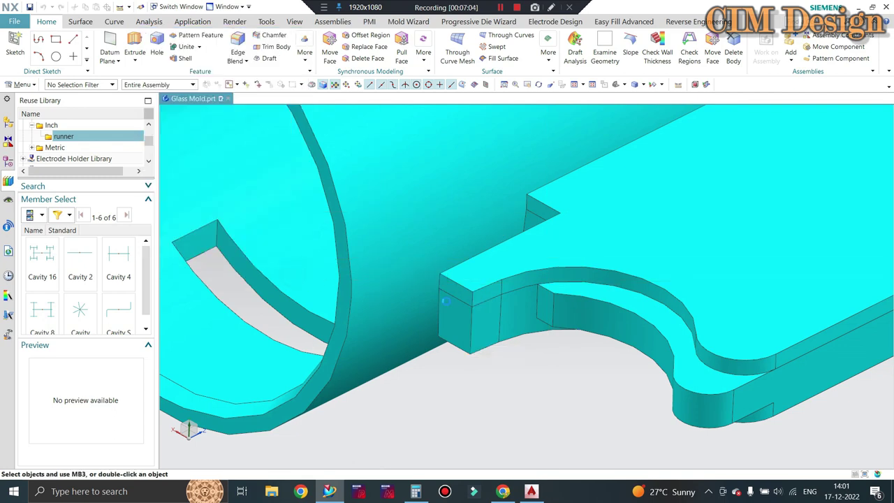
# Step: Orbit the part upright, then switch to the AutoCAD Cooling Time sheet
pyautogui.scroll(-2, 529, 234)
pyautogui.scroll(-3, 474, 266)
pyautogui.moveTo(475, 266); pyautogui.dragTo(497, 265, button='middle')
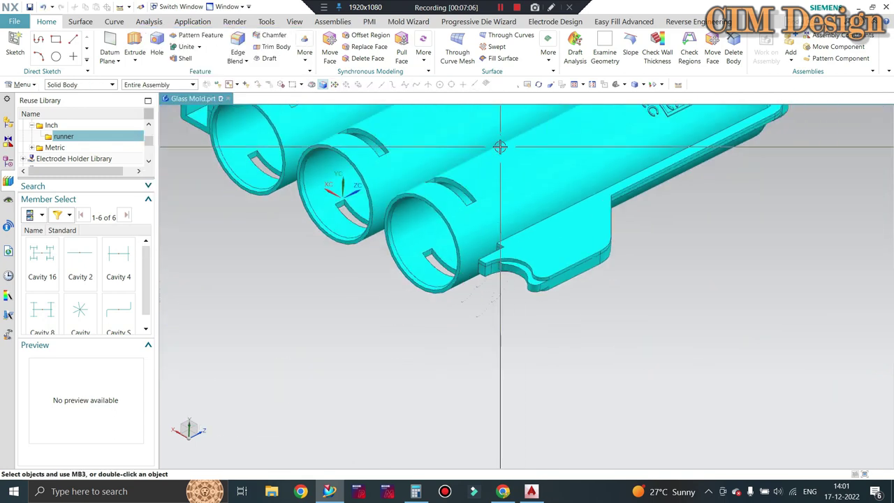
pyautogui.scroll(-3, 497, 265)
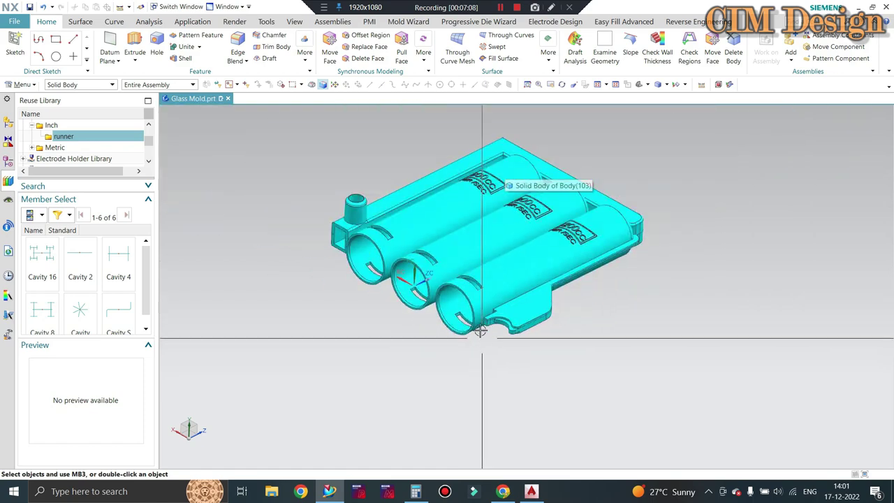
pyautogui.moveTo(497, 265)
pyautogui.mouseDown(button='middle')
pyautogui.moveTo(452, 263)
pyautogui.moveTo(491, 214)
pyautogui.moveTo(514, 272)
pyautogui.moveTo(514, 307)
pyautogui.mouseUp(button='middle')
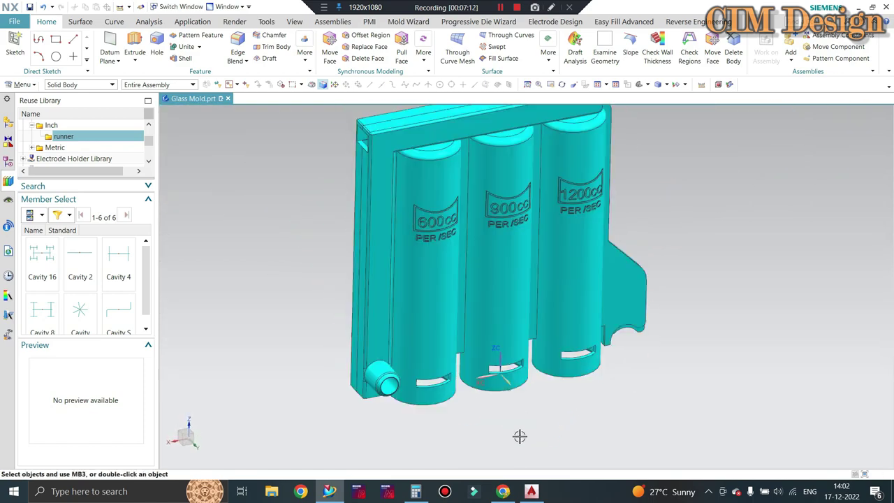
pyautogui.click(532, 491)
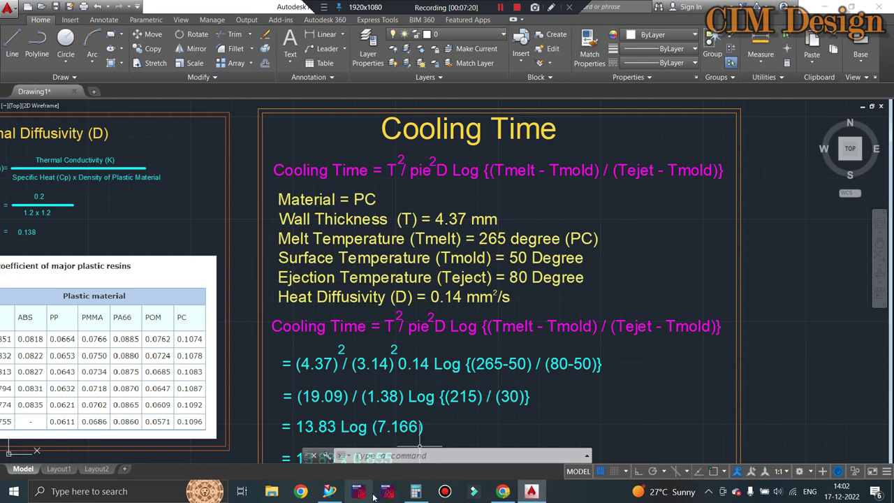
pyautogui.click(502, 493)
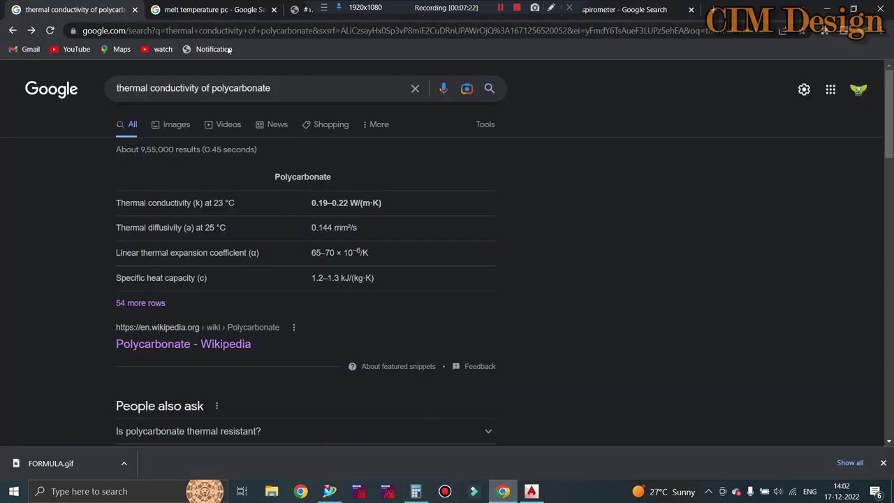
pyautogui.click(220, 10)
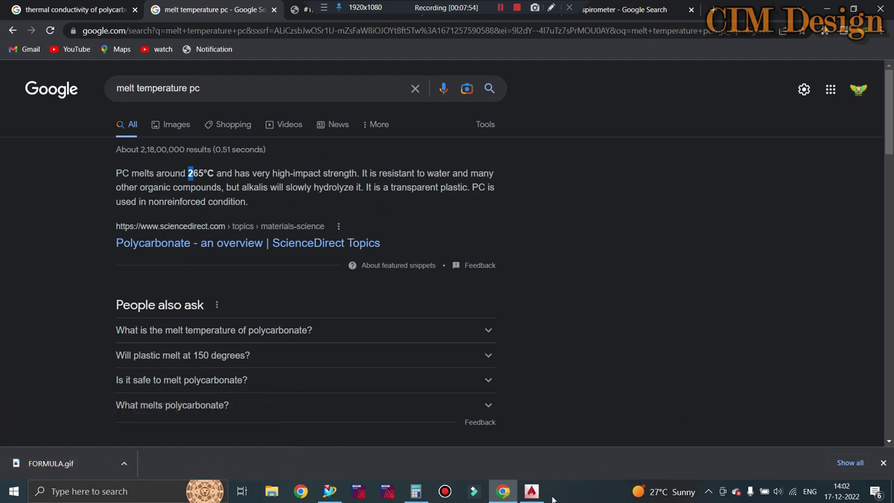
pyautogui.click(532, 491)
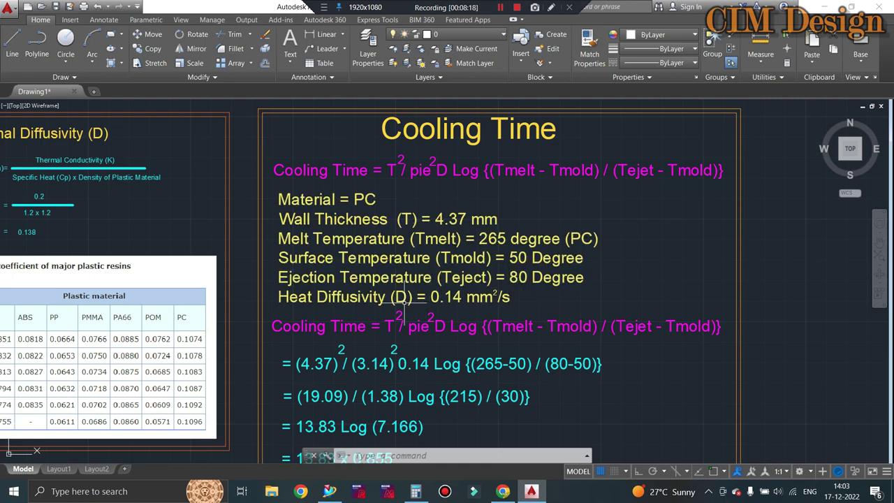
# Step: Zoom over the Thermal Diffusivity and Cooling Time panels, then bring up the 'melt temperature pc' Google results
pyautogui.scroll(-2, 424, 356)
pyautogui.scroll(4, 204, 280)
pyautogui.scroll(1, 203, 280)
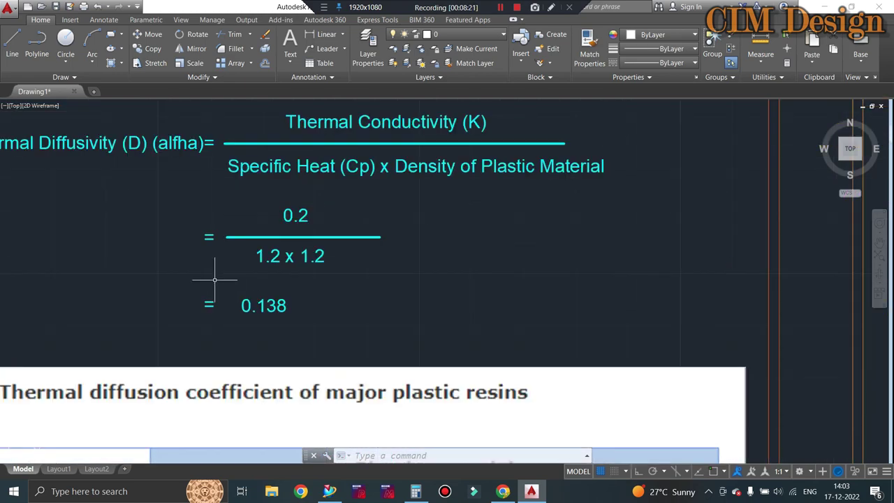
pyautogui.scroll(-3, 209, 280)
pyautogui.scroll(2, 636, 354)
pyautogui.scroll(-2, 360, 286)
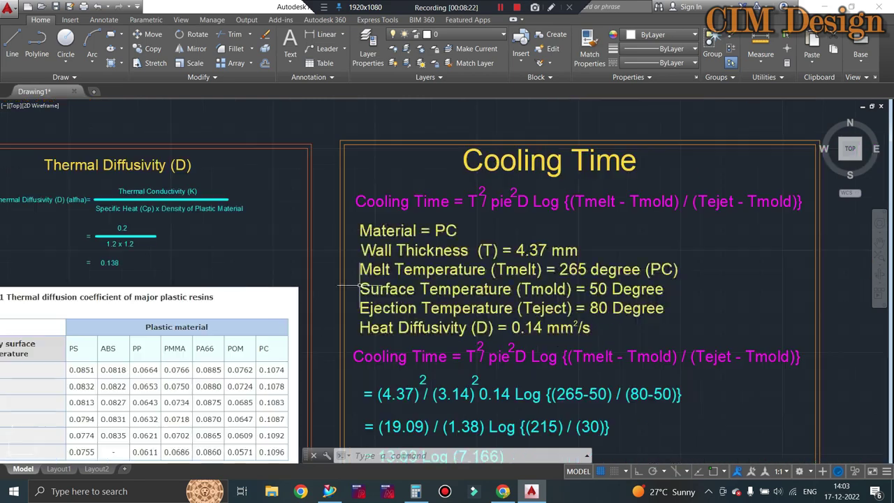
pyautogui.scroll(3, 96, 267)
pyautogui.scroll(-1, 95, 268)
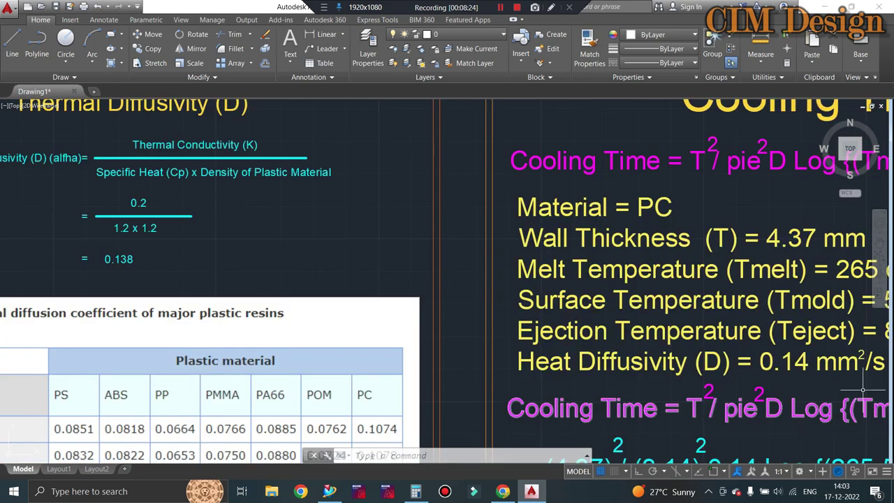
pyautogui.scroll(2, 840, 370)
pyautogui.scroll(-4, 489, 342)
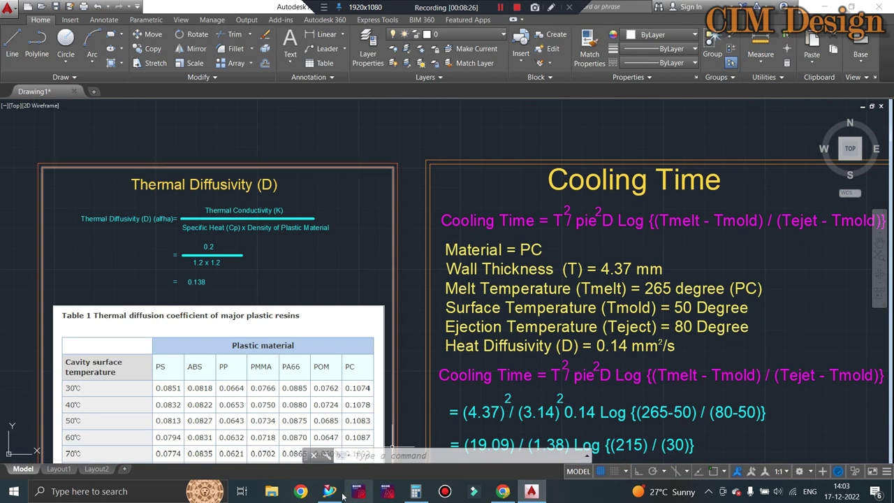
pyautogui.click(503, 491)
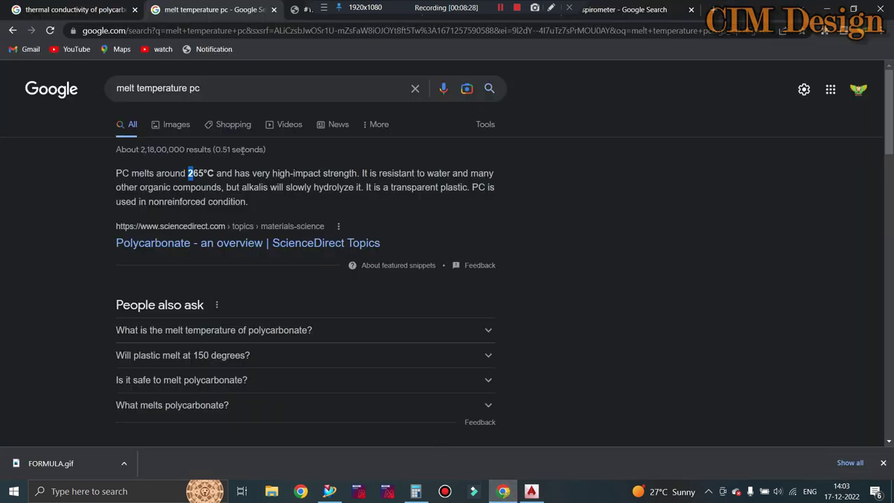
# Step: Review the polycarbonate thermal conductivity, MISUMI diffusion coefficient and specific heat results
pyautogui.click(89, 9)
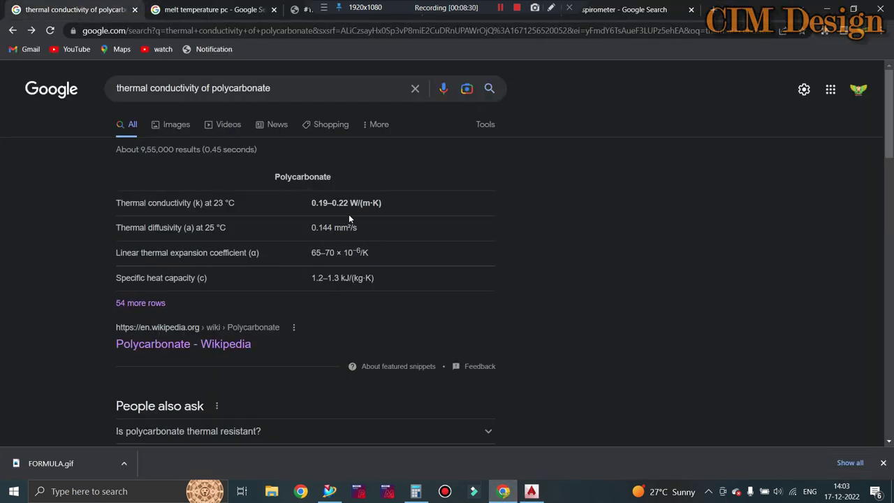
pyautogui.click(303, 15)
pyautogui.click(450, 16)
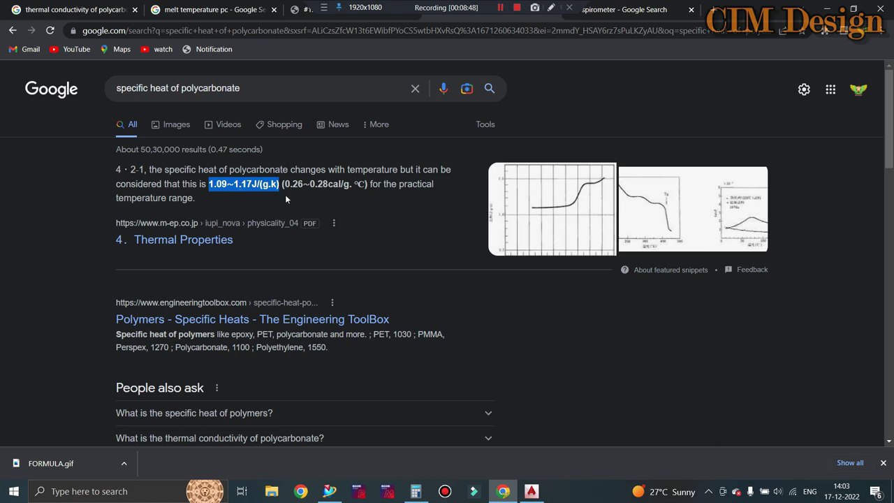
pyautogui.click(531, 491)
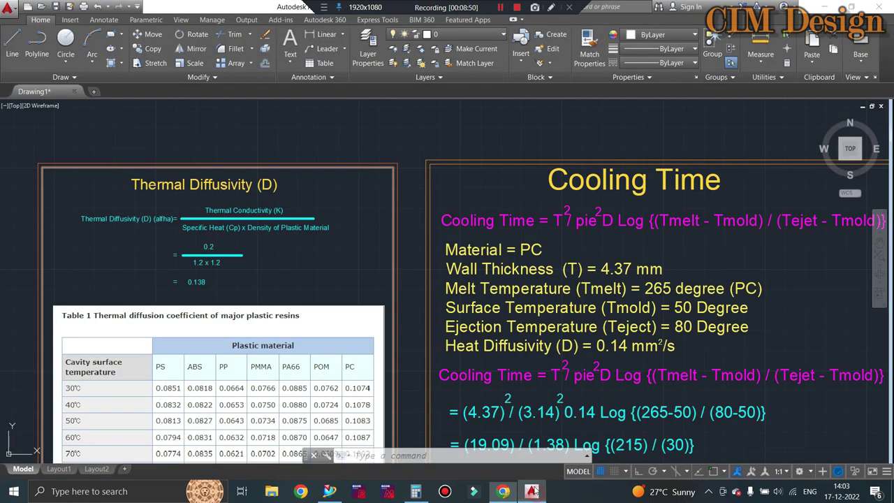
pyautogui.scroll(-4, 579, 359)
pyautogui.scroll(2, 362, 307)
pyautogui.scroll(2, 362, 315)
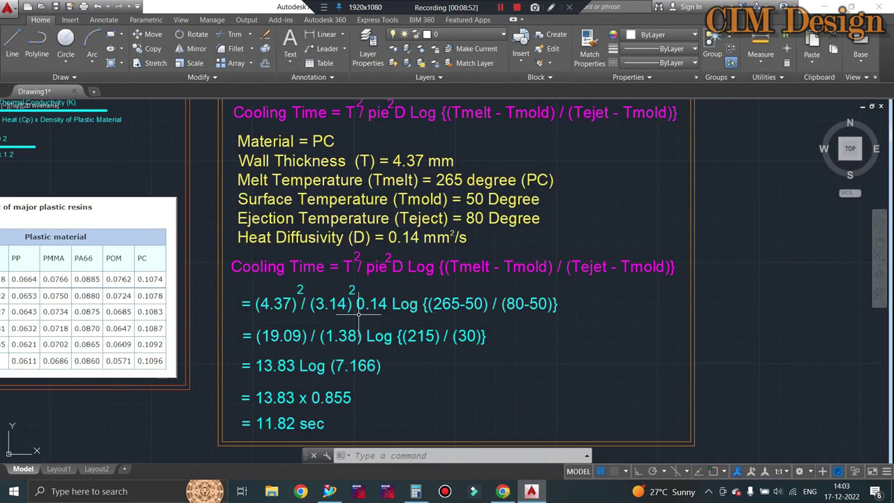
pyautogui.scroll(2, 305, 304)
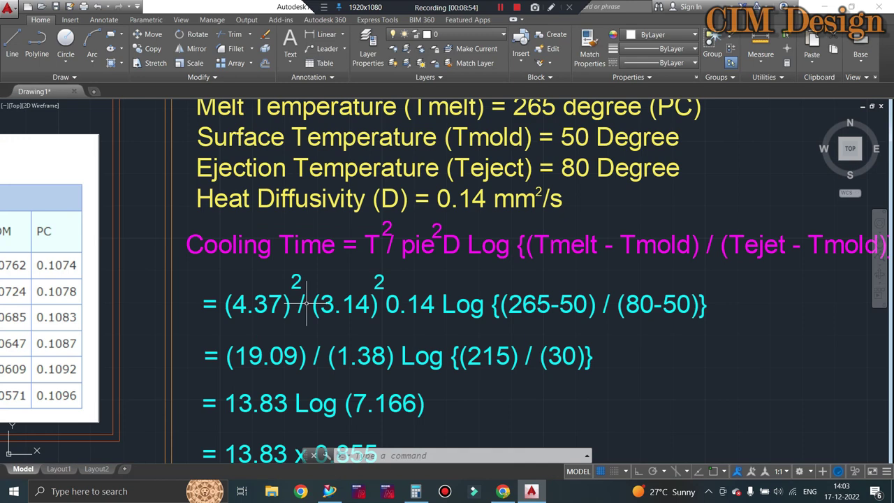
pyautogui.scroll(-2, 305, 304)
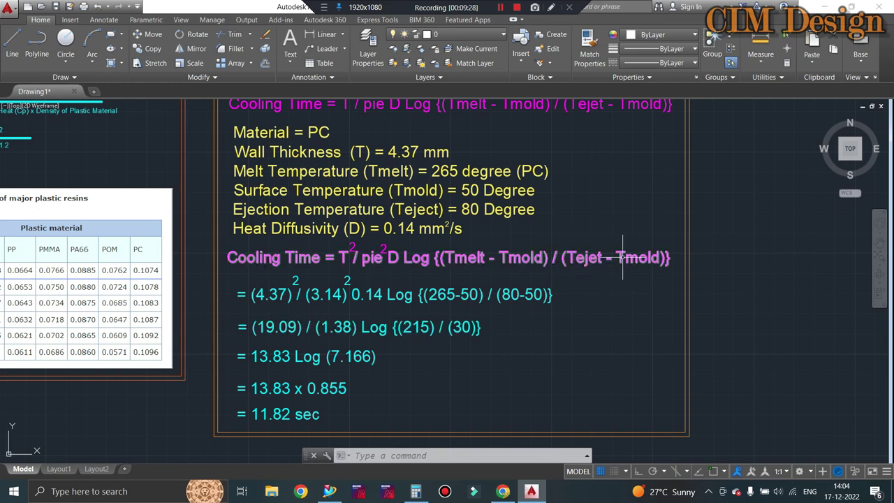
pyautogui.scroll(2, 552, 297)
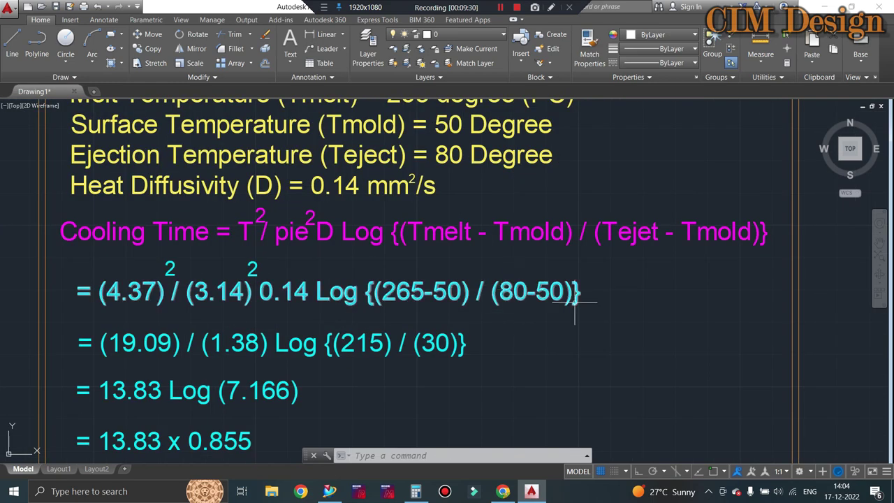
pyautogui.scroll(-2, 558, 293)
pyautogui.scroll(2, 530, 301)
pyautogui.scroll(-2, 604, 293)
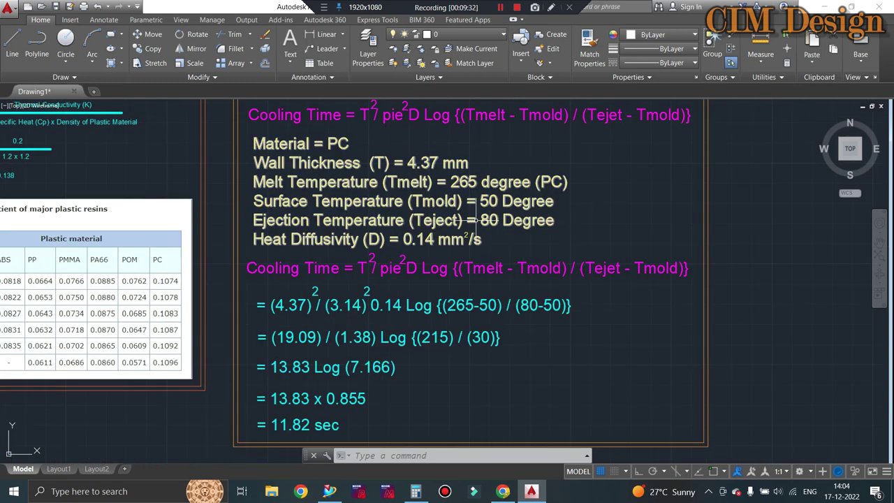
# Step: Open Calculator beside the equations in Scientific mode
pyautogui.click(416, 490)
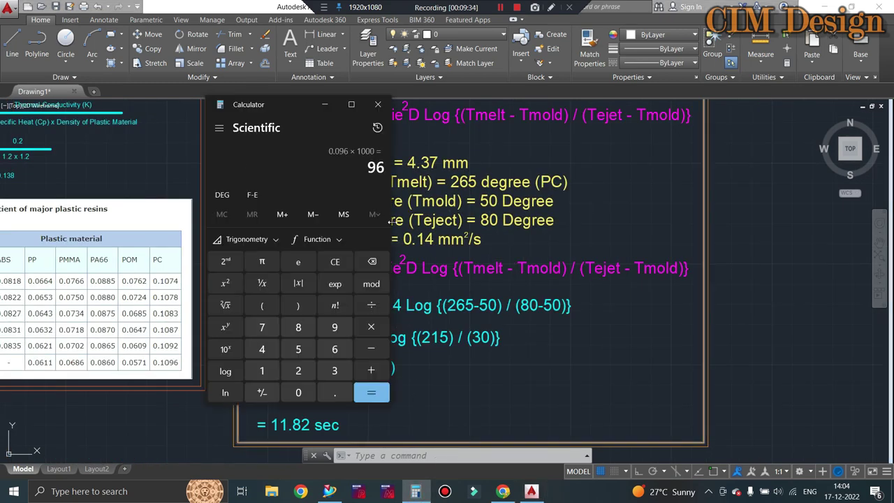
pyautogui.moveTo(241, 111); pyautogui.dragTo(660, 118)
pyautogui.click(637, 137)
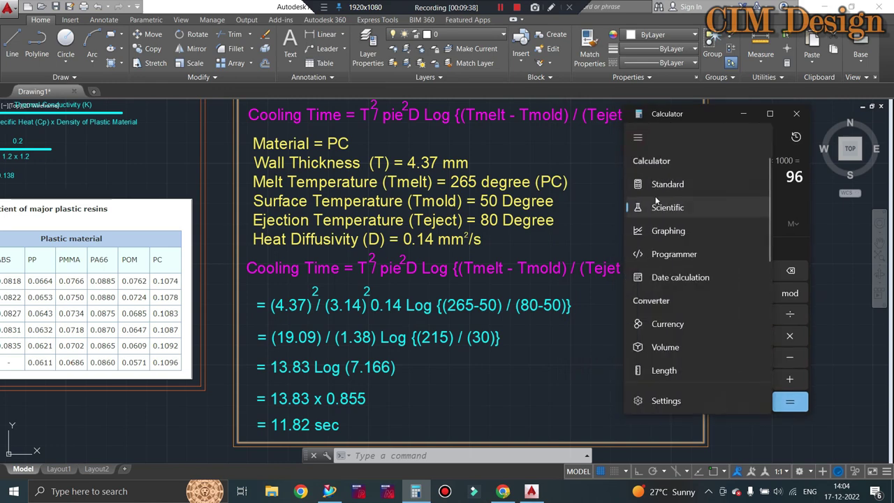
pyautogui.click(659, 207)
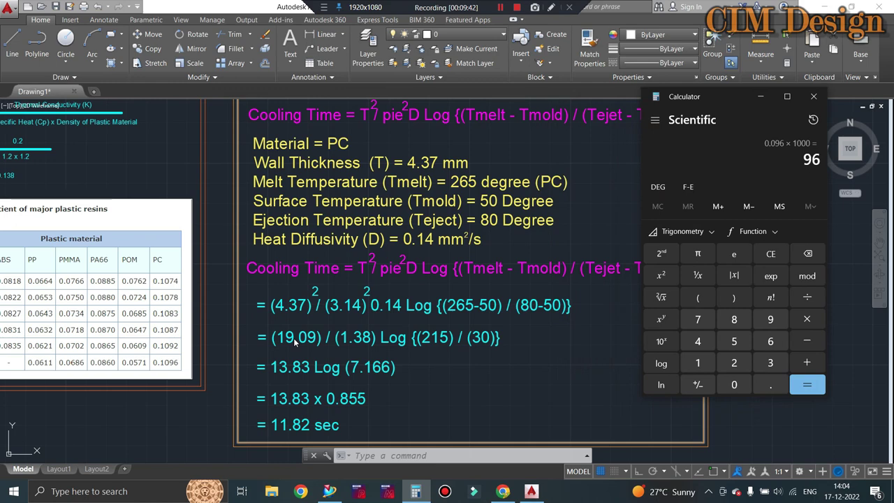
# Step: Compute 4.37 × 4.37 = 19.0969
pyautogui.click(770, 256)
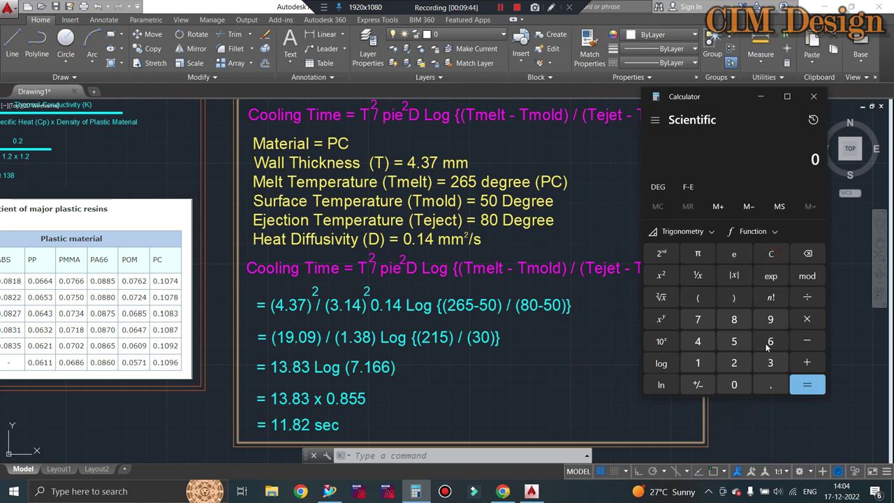
pyautogui.click(697, 340)
pyautogui.click(766, 382)
pyautogui.click(771, 363)
pyautogui.click(704, 322)
pyautogui.click(807, 319)
pyautogui.click(697, 341)
pyautogui.click(771, 384)
pyautogui.click(770, 363)
pyautogui.click(697, 319)
pyautogui.click(803, 383)
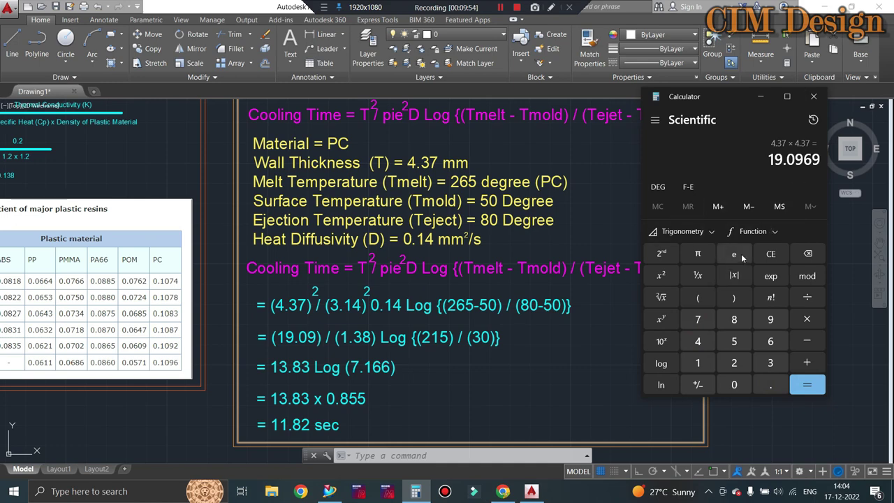
# Step: Compute log(215 ÷ 30), the log of 7.1666
pyautogui.click(770, 253)
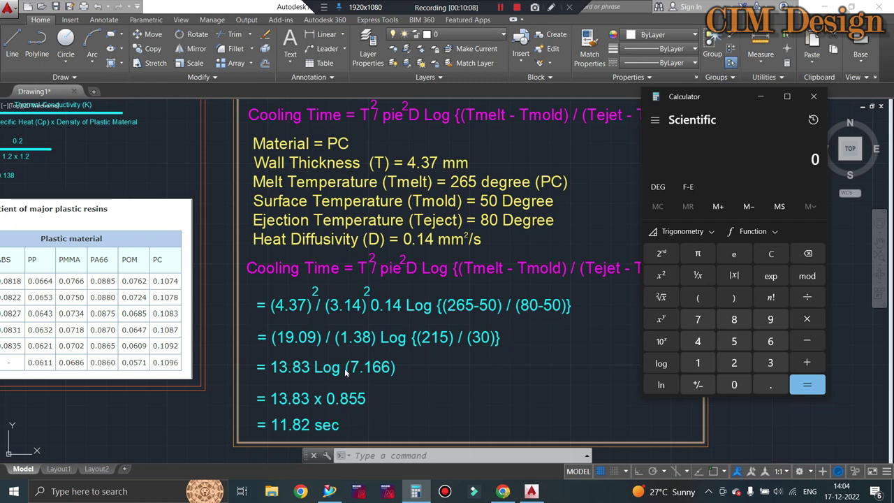
pyautogui.click(733, 362)
pyautogui.click(696, 363)
pyautogui.click(729, 342)
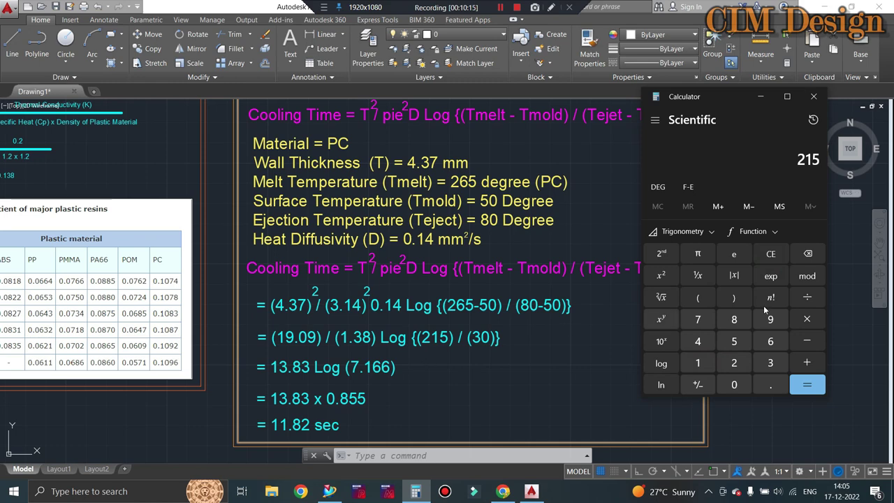
pyautogui.click(807, 297)
pyautogui.click(770, 363)
pyautogui.click(733, 385)
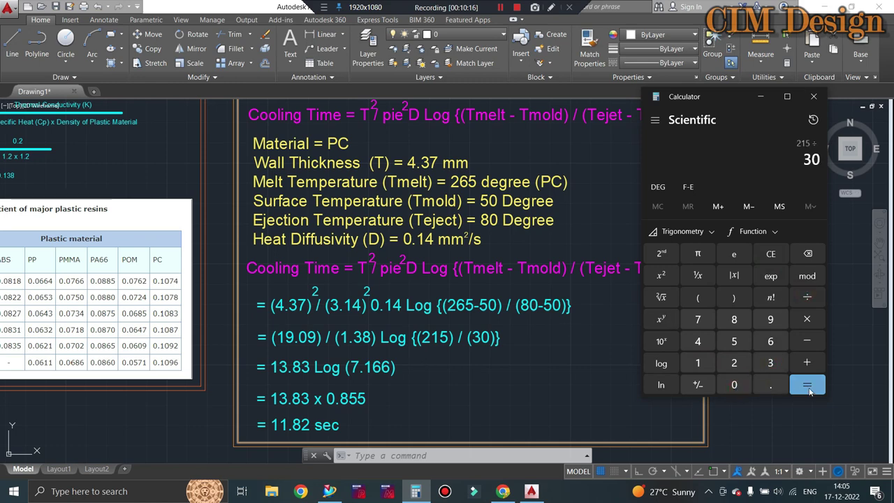
pyautogui.click(807, 385)
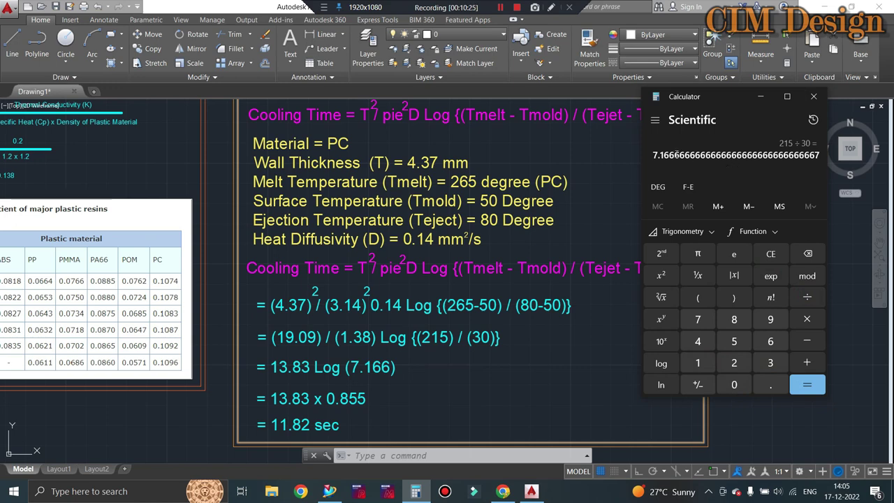
pyautogui.click(661, 364)
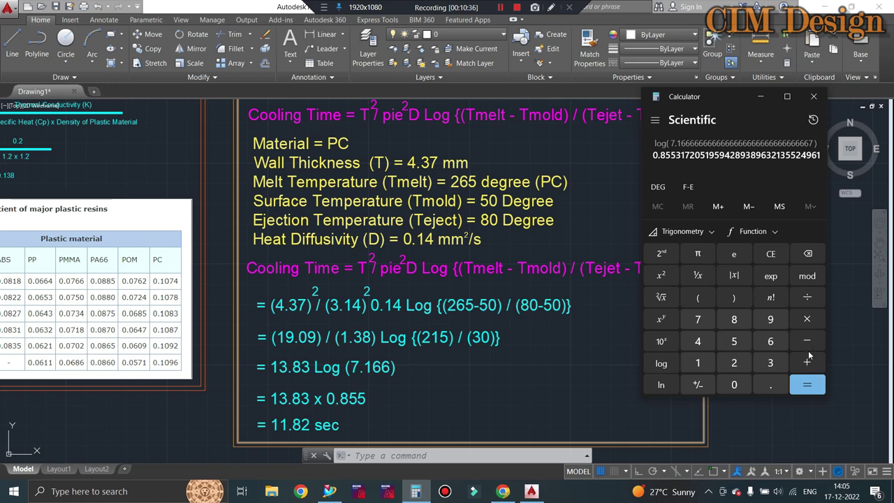
# Step: Multiply the log result by 13.83 to get 11.829, then minimize the calculator
pyautogui.click(807, 319)
pyautogui.click(696, 363)
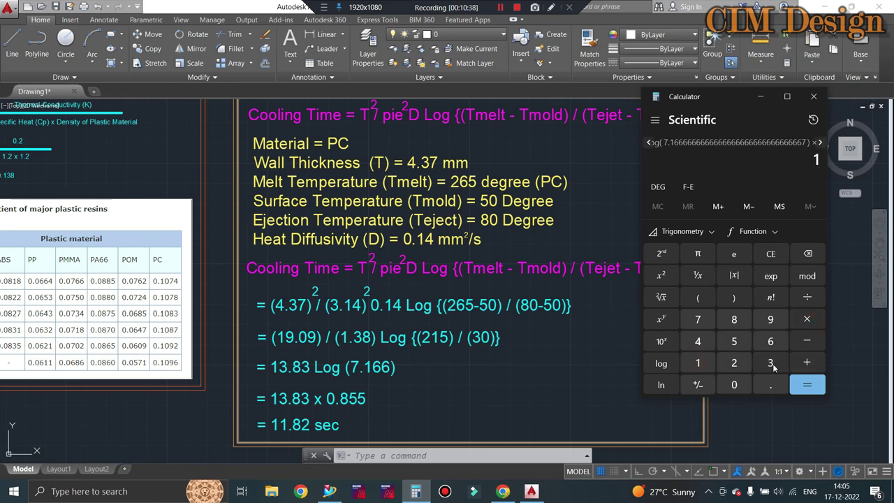
pyautogui.click(770, 363)
pyautogui.click(770, 384)
pyautogui.click(734, 319)
pyautogui.click(770, 362)
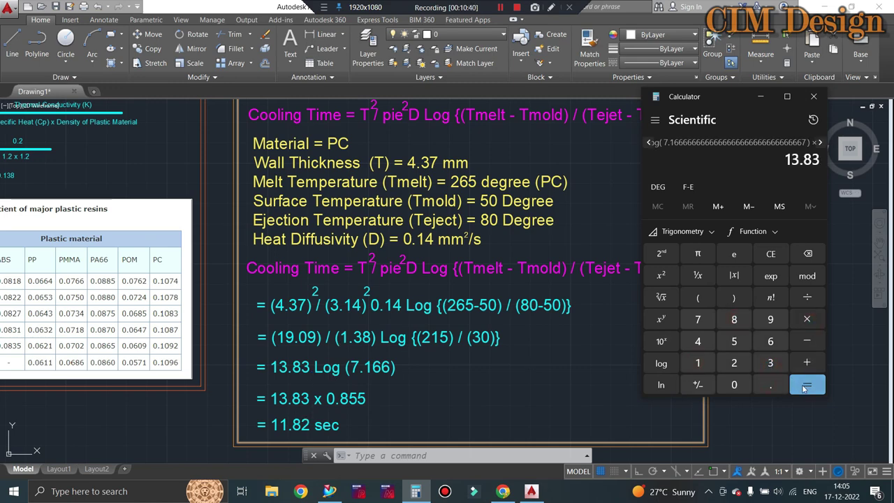
pyautogui.click(807, 384)
pyautogui.moveTo(657, 156); pyautogui.dragTo(678, 155)
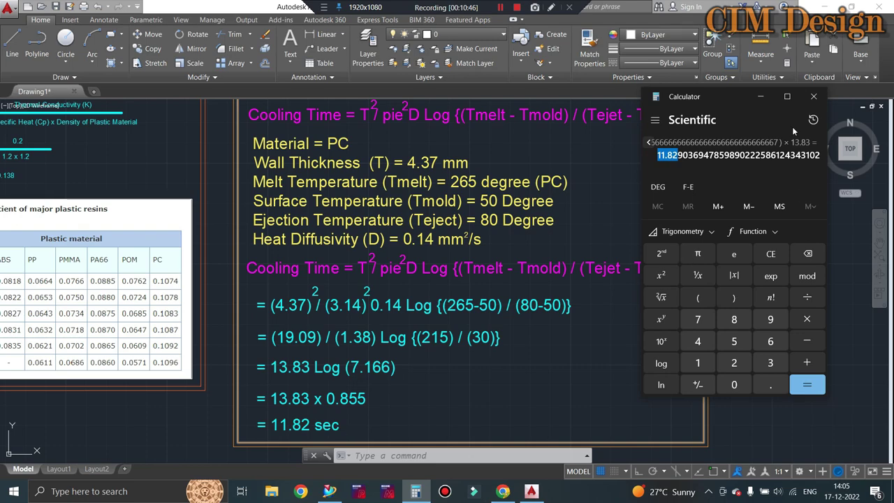
pyautogui.click(760, 96)
pyautogui.scroll(-5, 391, 315)
pyautogui.scroll(2, 391, 314)
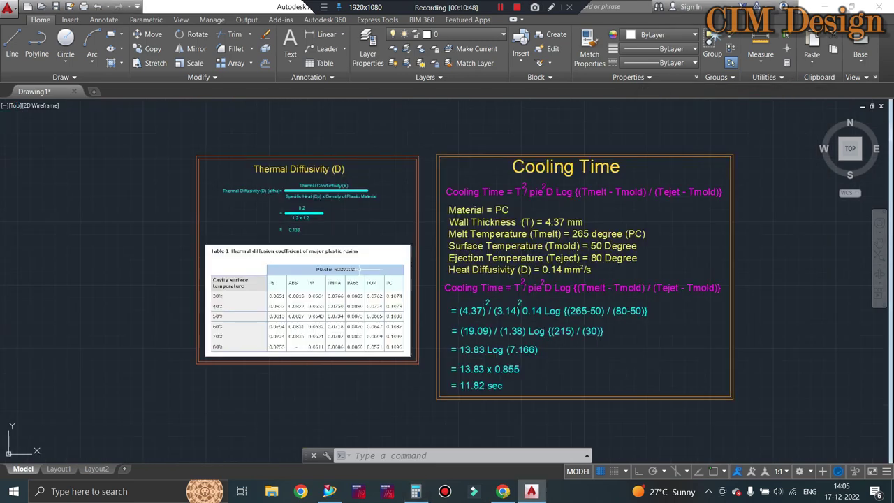
pyautogui.click(342, 495)
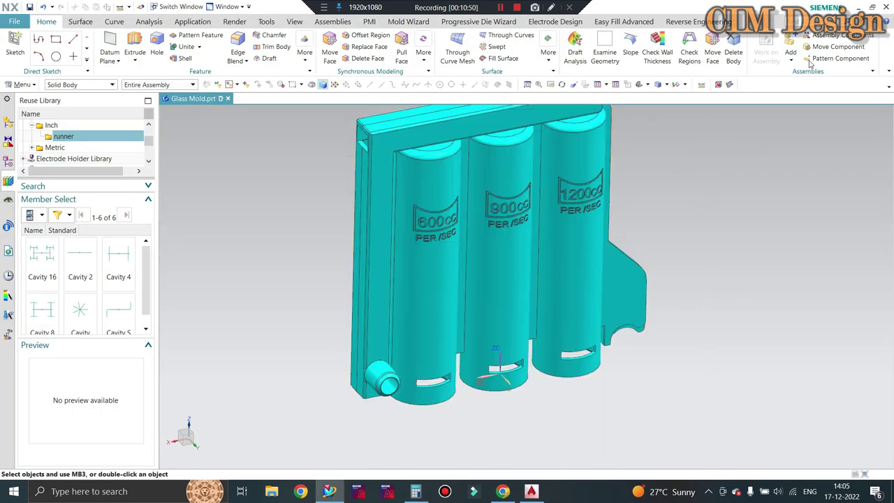
pyautogui.click(860, 7)
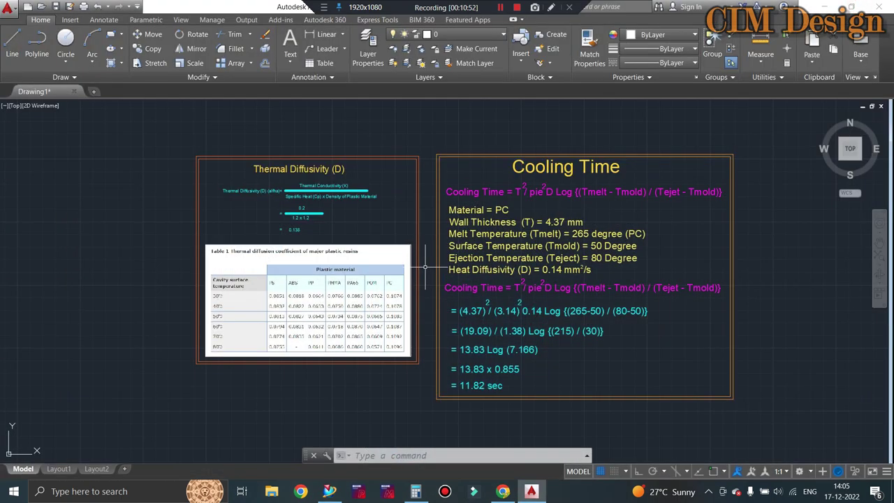
pyautogui.scroll(2, 419, 216)
pyautogui.scroll(-2, 405, 216)
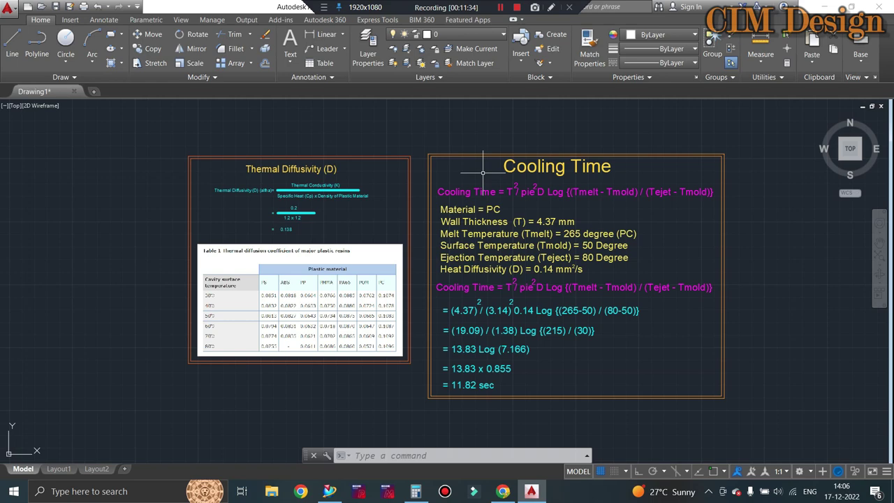
pyautogui.scroll(2, 520, 221)
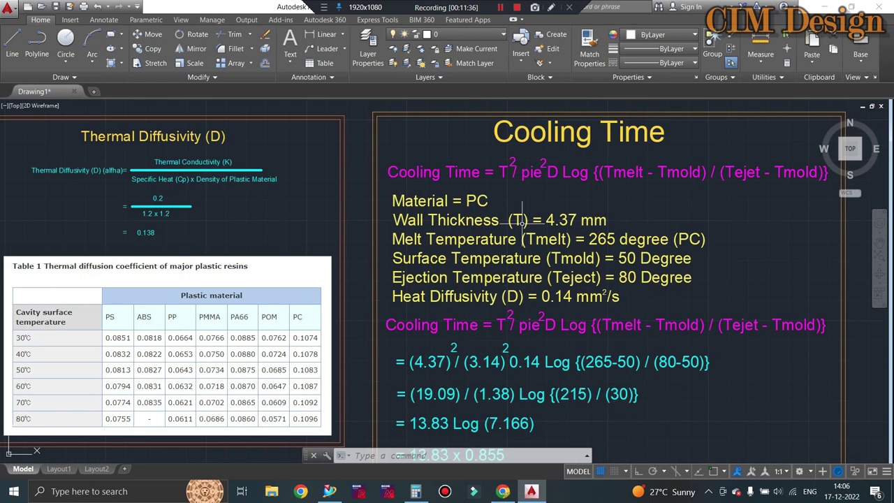
pyautogui.scroll(-2, 520, 221)
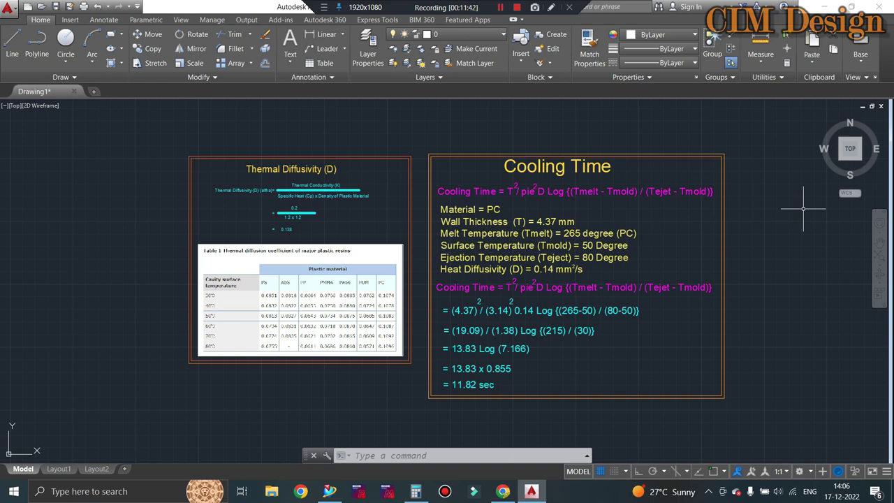
pyautogui.scroll(2, 536, 239)
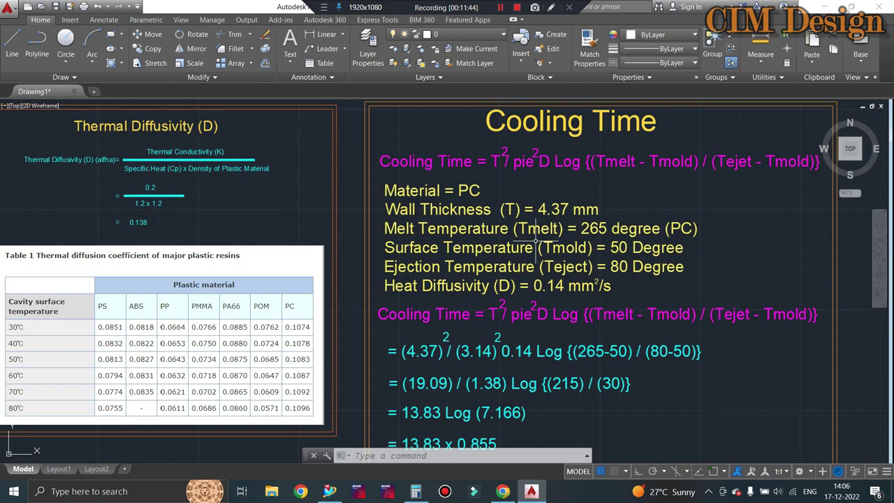
pyautogui.scroll(-2, 537, 238)
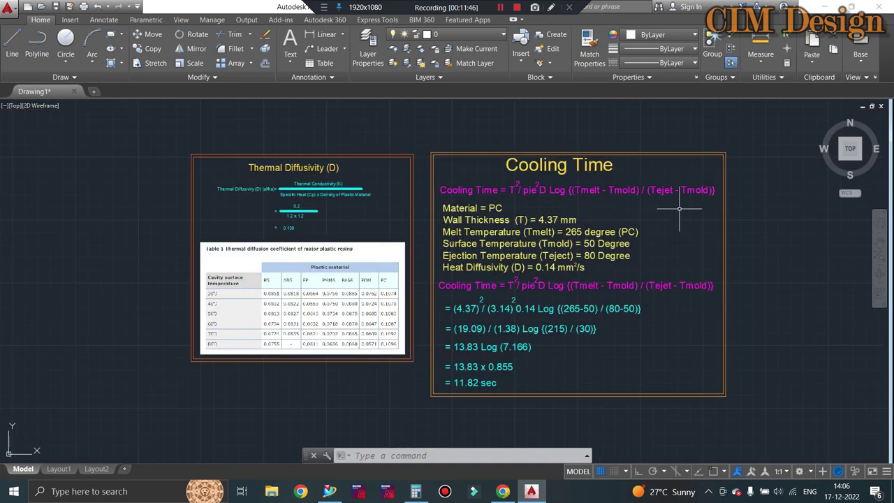